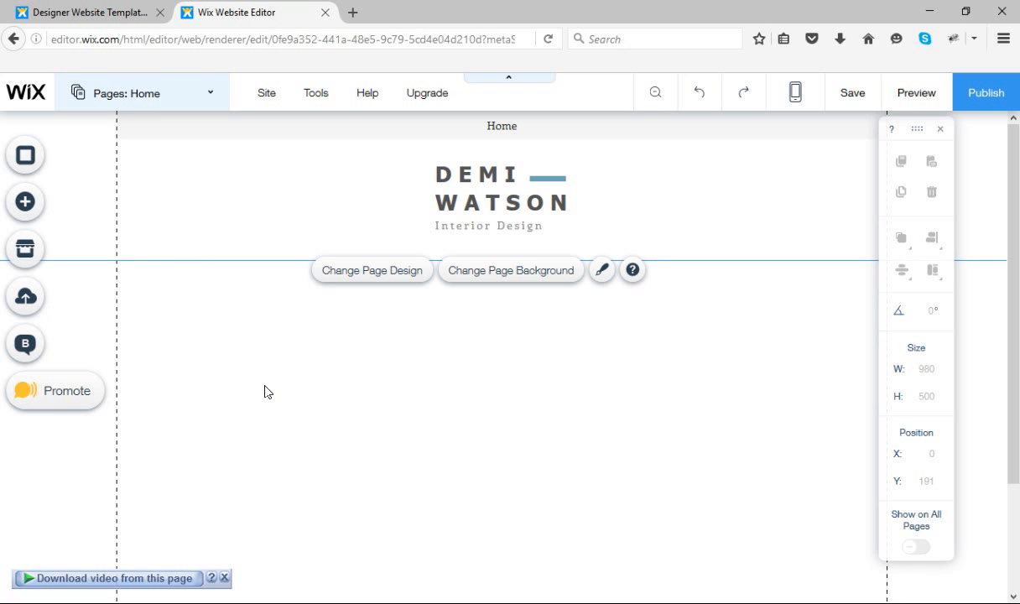
Examine the text styles available for adding to the page, including themed text, titles and paragraphs
{"action": "left_click", "coordinate": [63, 208]}
{"action": "left_click", "coordinate": [82, 178]}
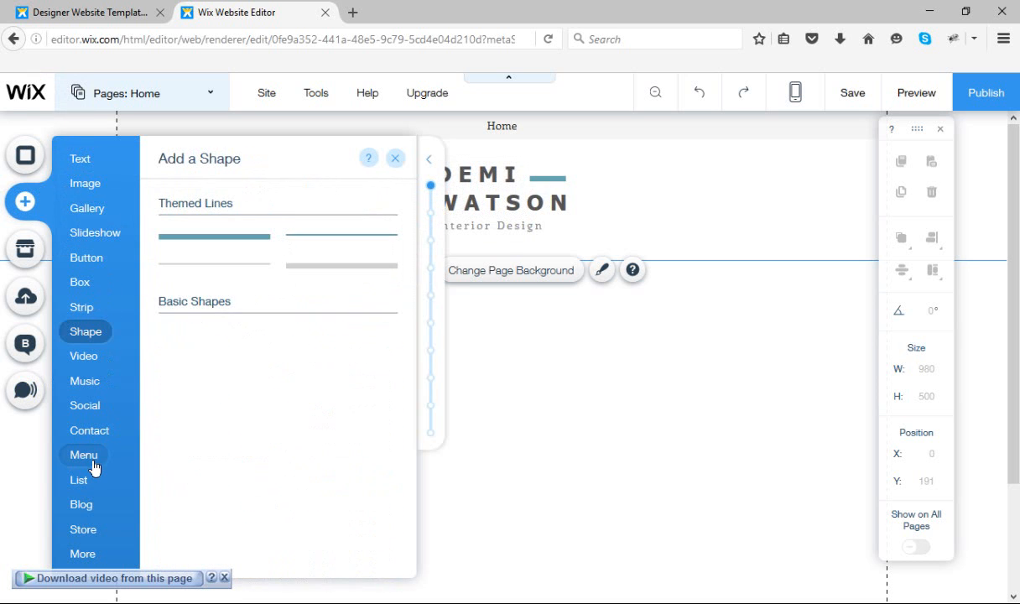
{"action": "mouse_move", "coordinate": [80, 161]}
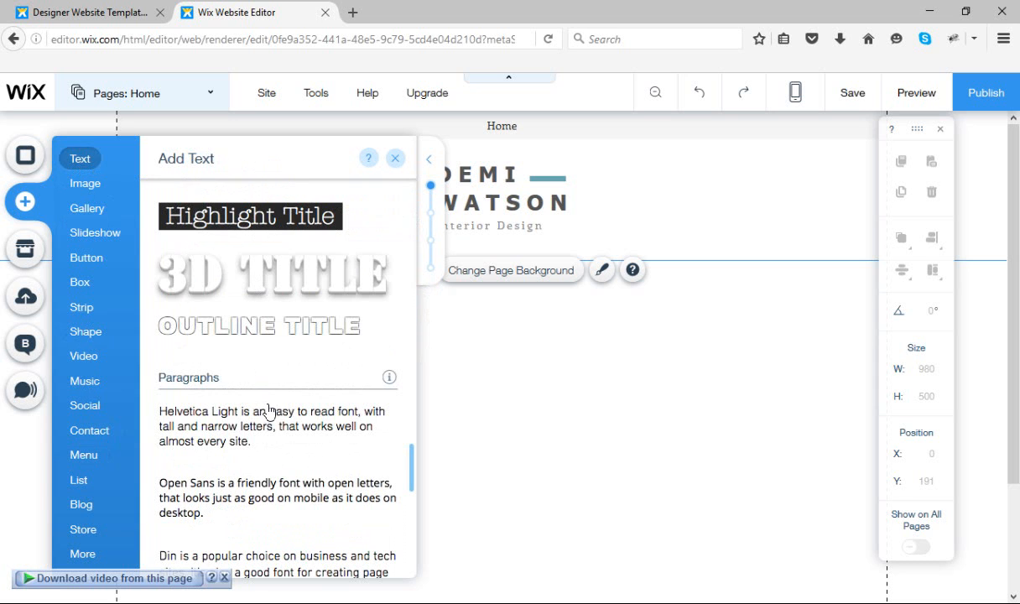
{"action": "scroll", "coordinate": [273, 417], "scroll_direction": "down", "scroll_amount": 1}
{"action": "scroll", "coordinate": [260, 424], "scroll_direction": "up", "scroll_amount": 4}
{"action": "scroll", "coordinate": [260, 424], "scroll_direction": "up", "scroll_amount": 10}
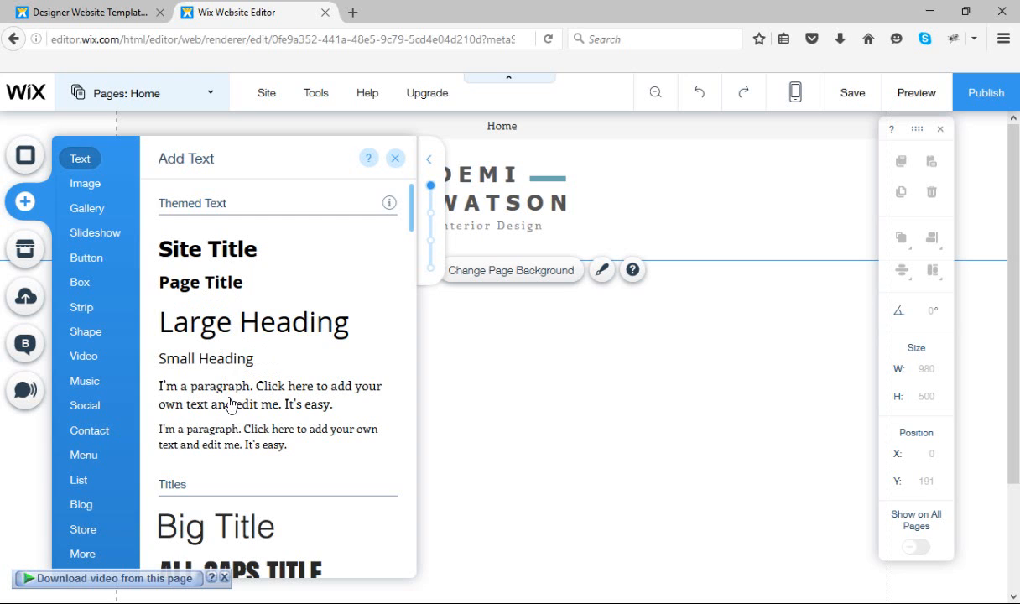
{"action": "scroll", "coordinate": [218, 386], "scroll_direction": "down", "scroll_amount": 2}
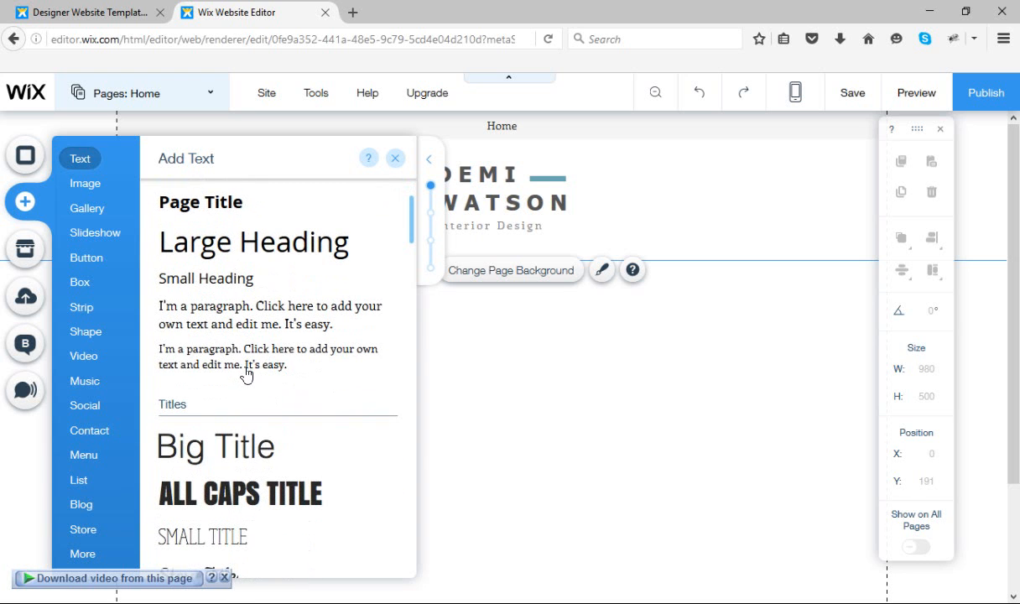
{"action": "scroll", "coordinate": [246, 373], "scroll_direction": "down", "scroll_amount": 2}
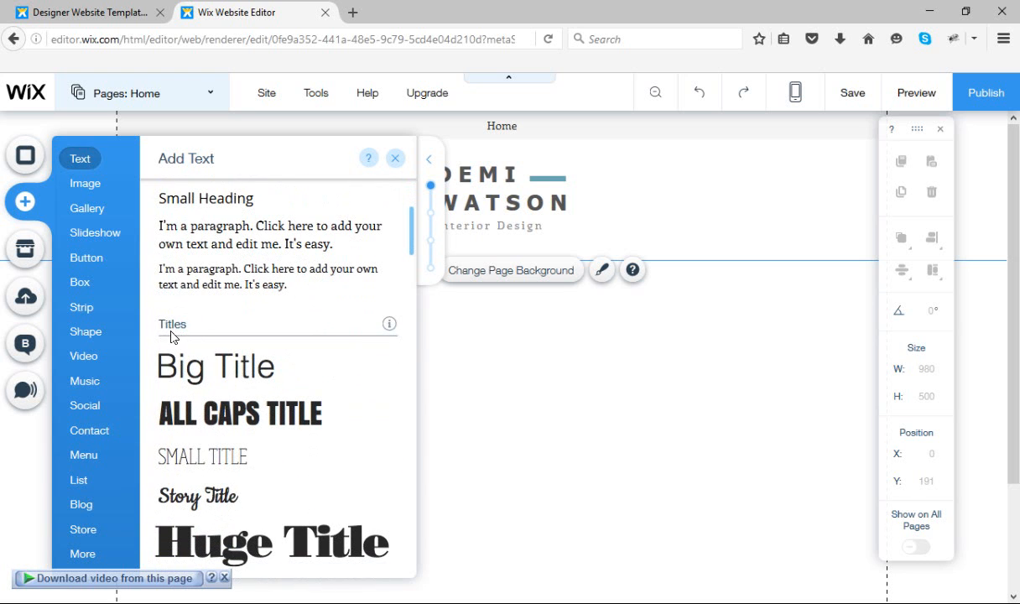
{"action": "scroll", "coordinate": [223, 410], "scroll_direction": "down", "scroll_amount": 4}
{"action": "scroll", "coordinate": [224, 417], "scroll_direction": "down", "scroll_amount": 14}
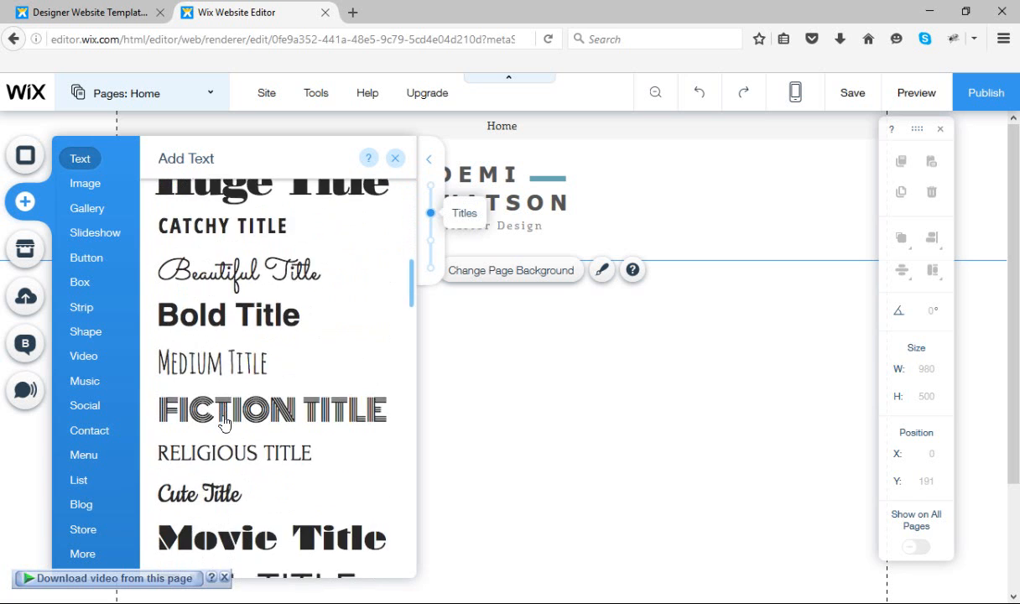
{"action": "scroll", "coordinate": [225, 422], "scroll_direction": "down", "scroll_amount": 20}
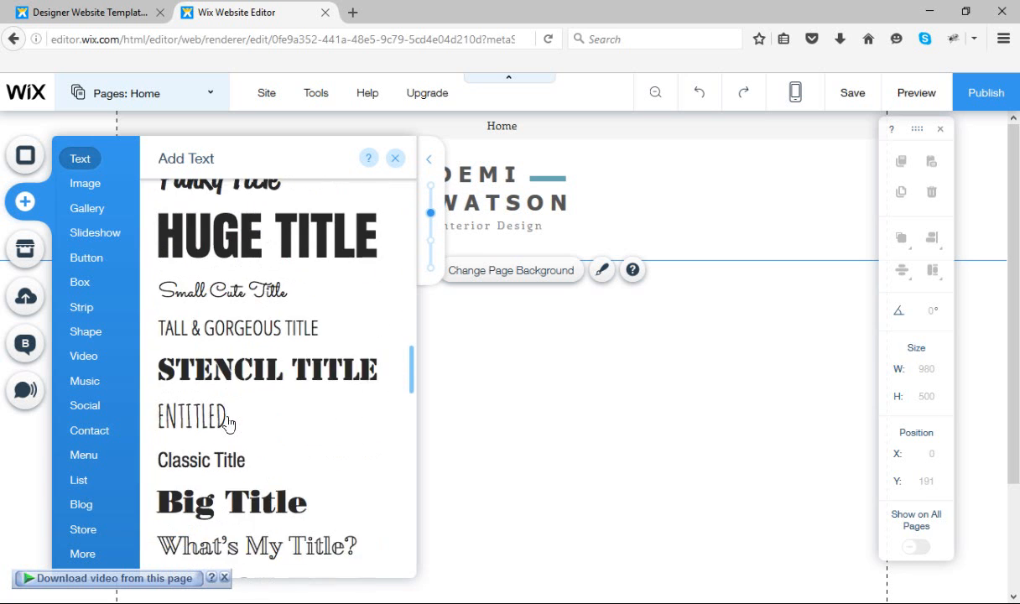
{"action": "scroll", "coordinate": [227, 430], "scroll_direction": "down", "scroll_amount": 1}
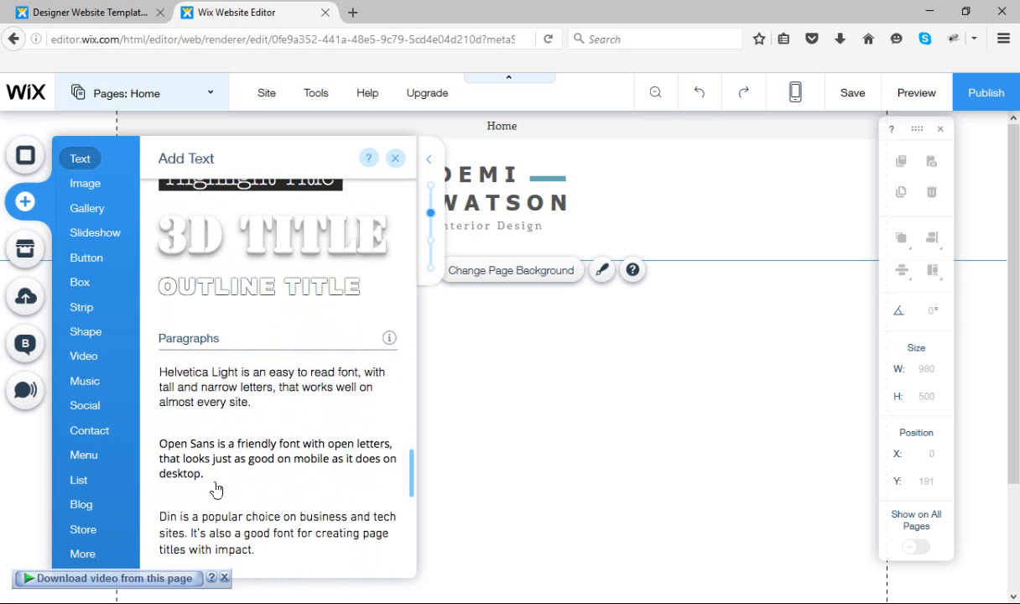
{"action": "scroll", "coordinate": [217, 486], "scroll_direction": "up", "scroll_amount": 20}
{"action": "scroll", "coordinate": [216, 489], "scroll_direction": "up", "scroll_amount": 6}
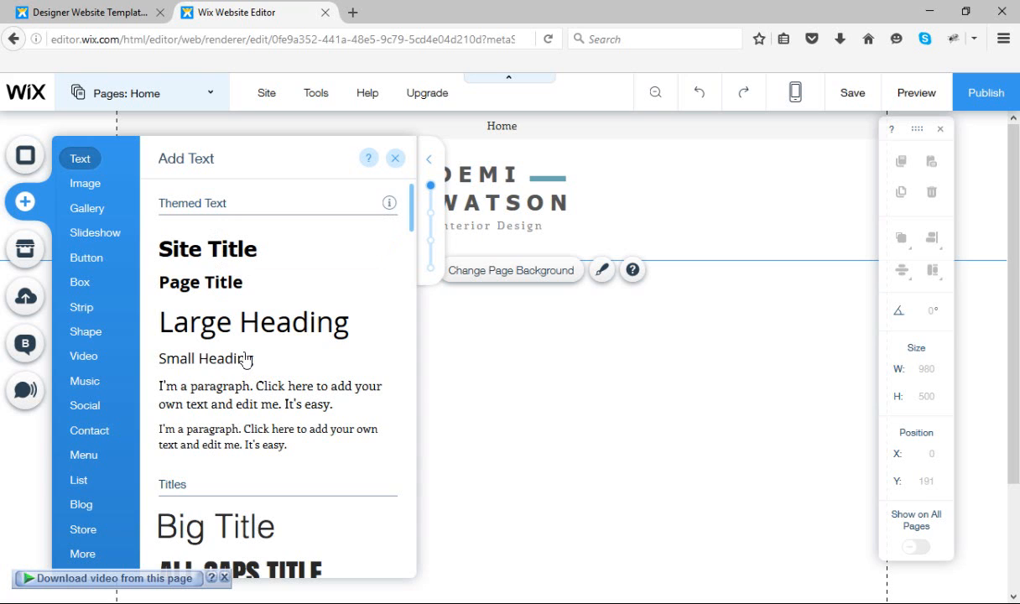
{"action": "scroll", "coordinate": [246, 360], "scroll_direction": "down", "scroll_amount": 3}
{"action": "scroll", "coordinate": [246, 361], "scroll_direction": "up", "scroll_amount": 3}
Add a themed Site Title text to the page and move it to the upper-left corner of the content area, at about X 8, Y 202
{"action": "left_click", "coordinate": [213, 258]}
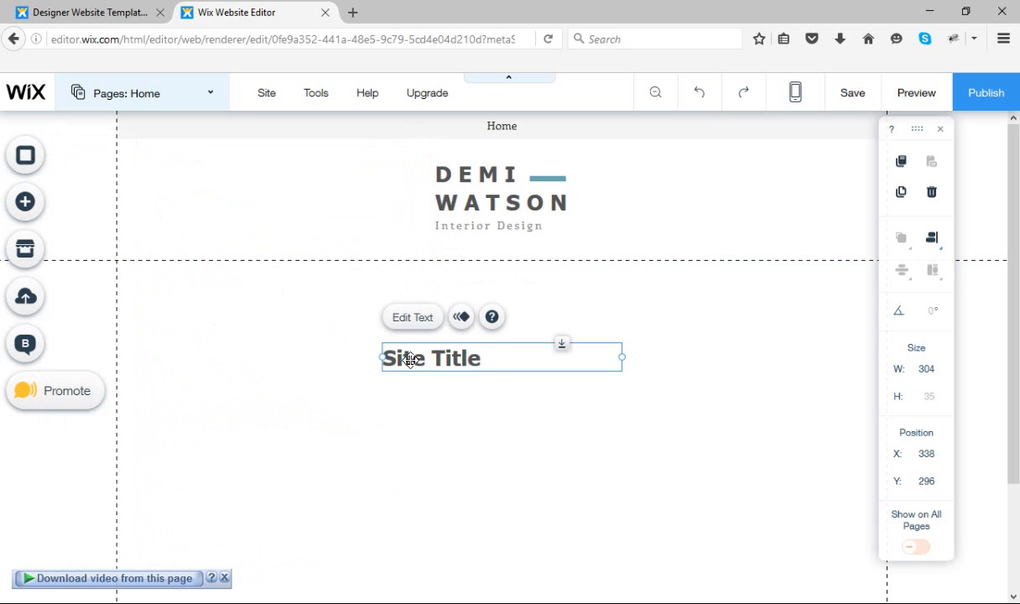
{"action": "left_click_drag", "start_coordinate": [409, 358], "coordinate": [156, 298]}
{"action": "left_click", "coordinate": [160, 340]}
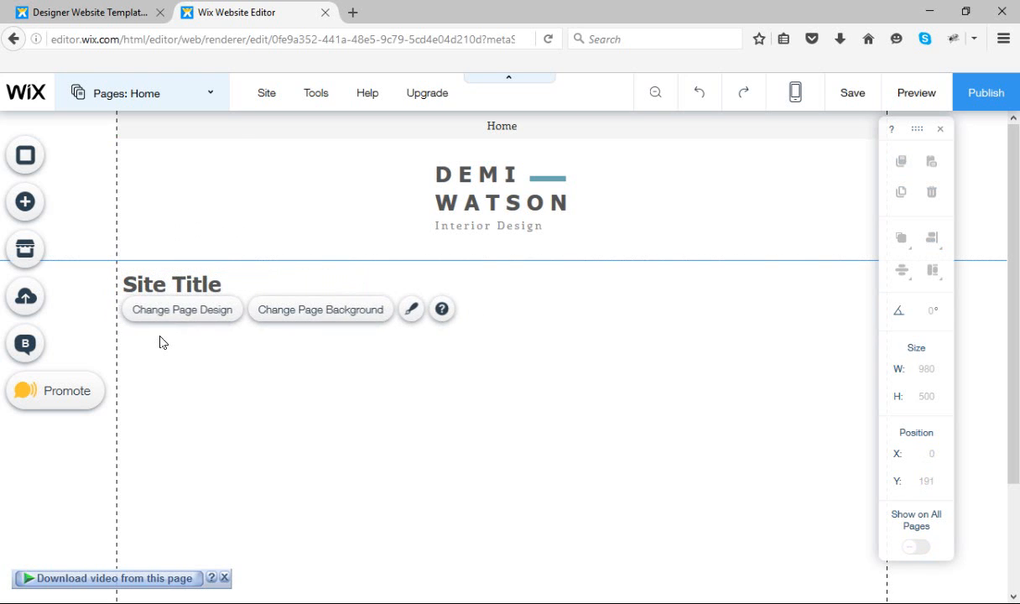
Open the Site Title text for editing and apply the Page Title theme to it
{"action": "left_click", "coordinate": [194, 281]}
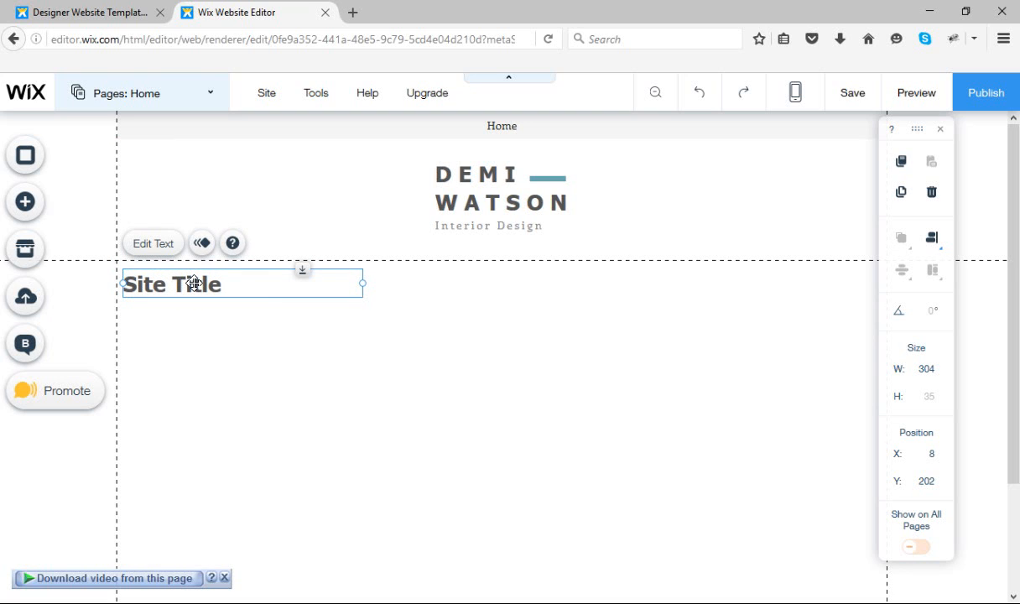
{"action": "left_click", "coordinate": [176, 334]}
{"action": "left_click", "coordinate": [168, 286]}
{"action": "left_click", "coordinate": [140, 249]}
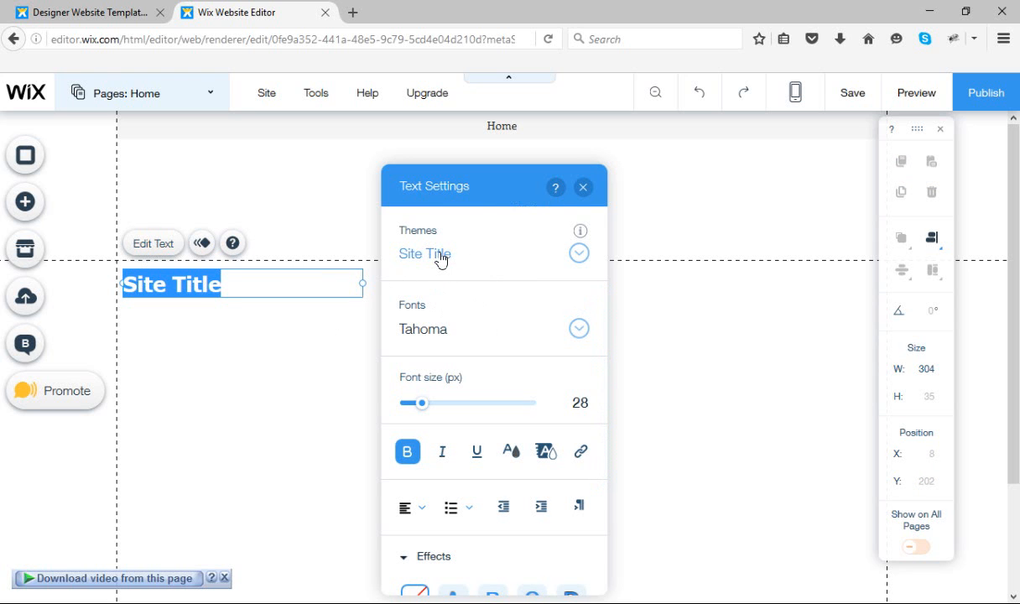
{"action": "left_click", "coordinate": [578, 255]}
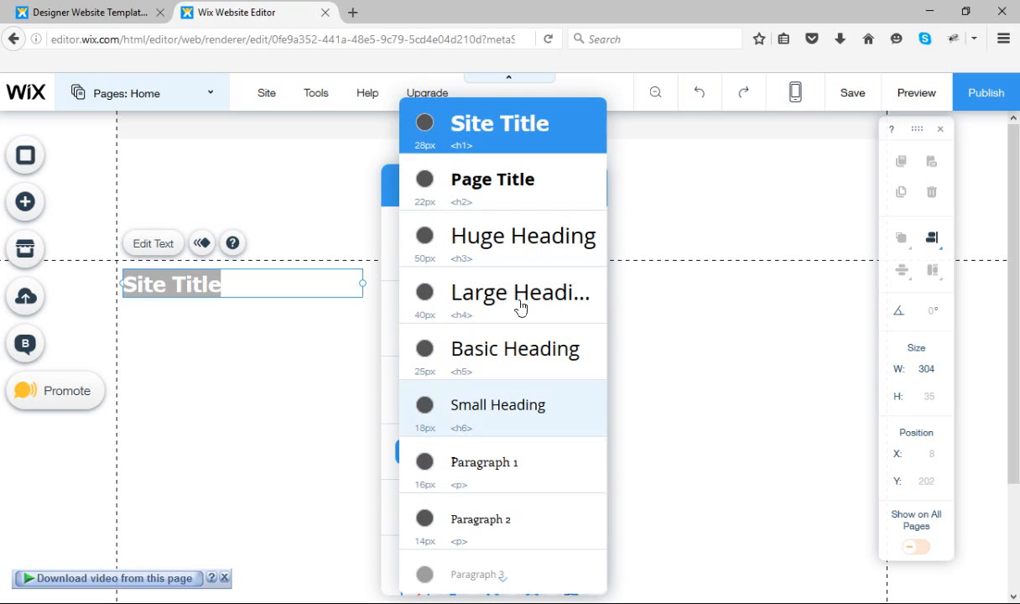
{"action": "left_click", "coordinate": [516, 193]}
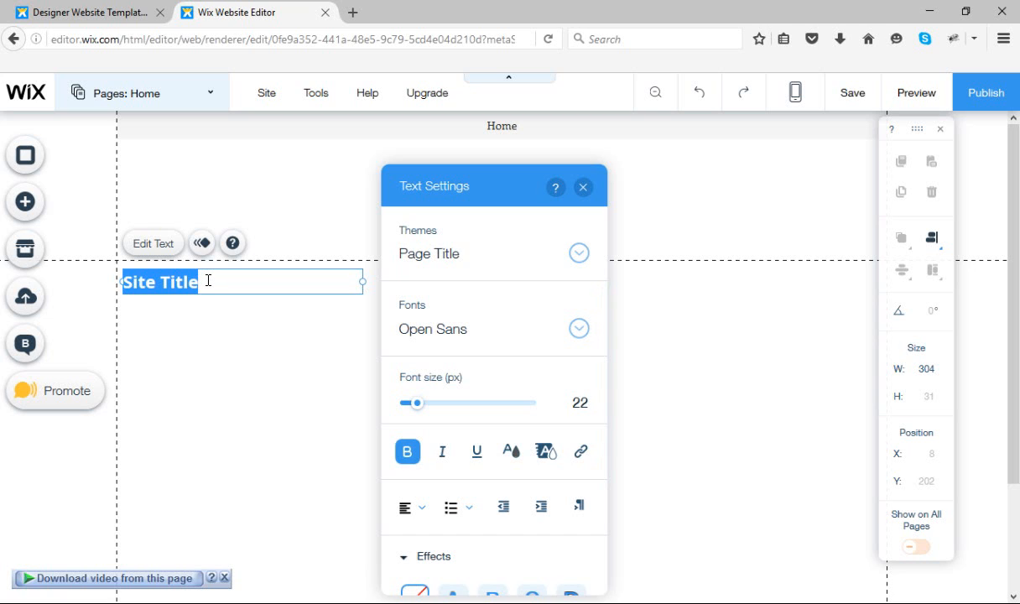
Try Palatino Linotype on the title text and settle on Proxima Nova as its font
{"action": "left_click", "coordinate": [579, 330]}
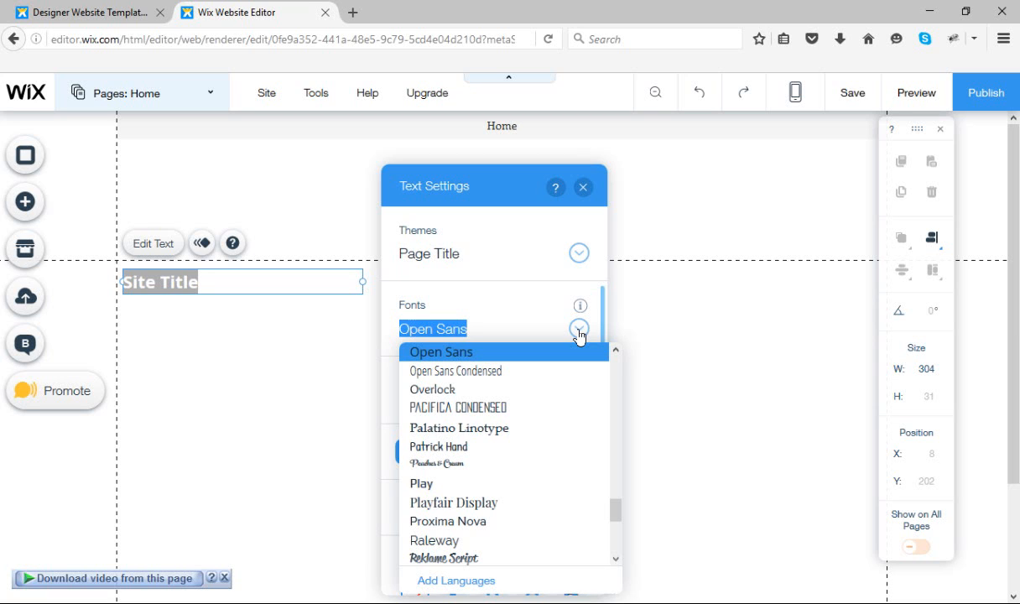
{"action": "left_click", "coordinate": [507, 430]}
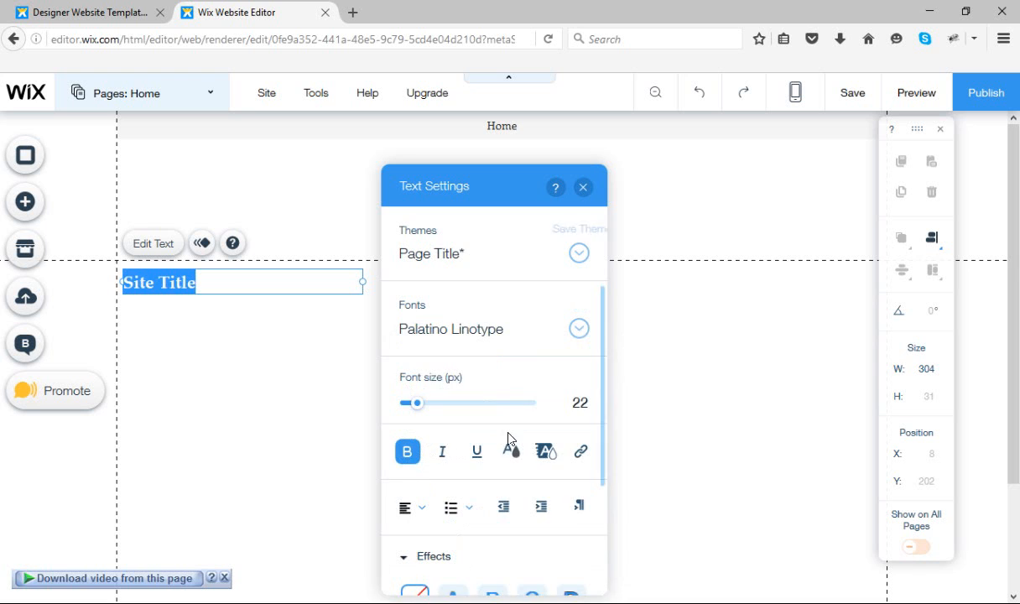
{"action": "left_click", "coordinate": [579, 329]}
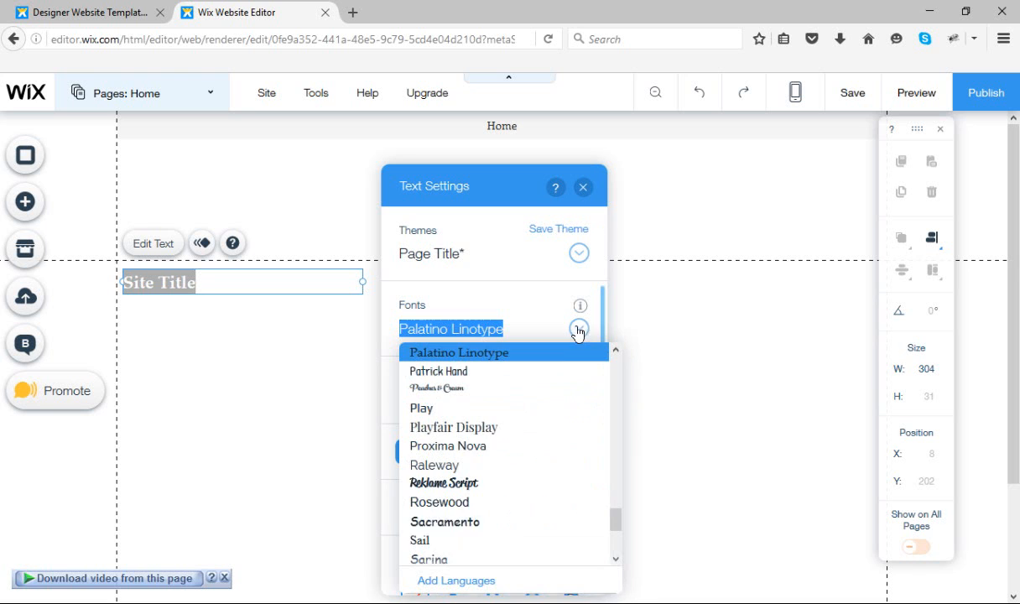
{"action": "scroll", "coordinate": [507, 459], "scroll_direction": "down", "scroll_amount": 1}
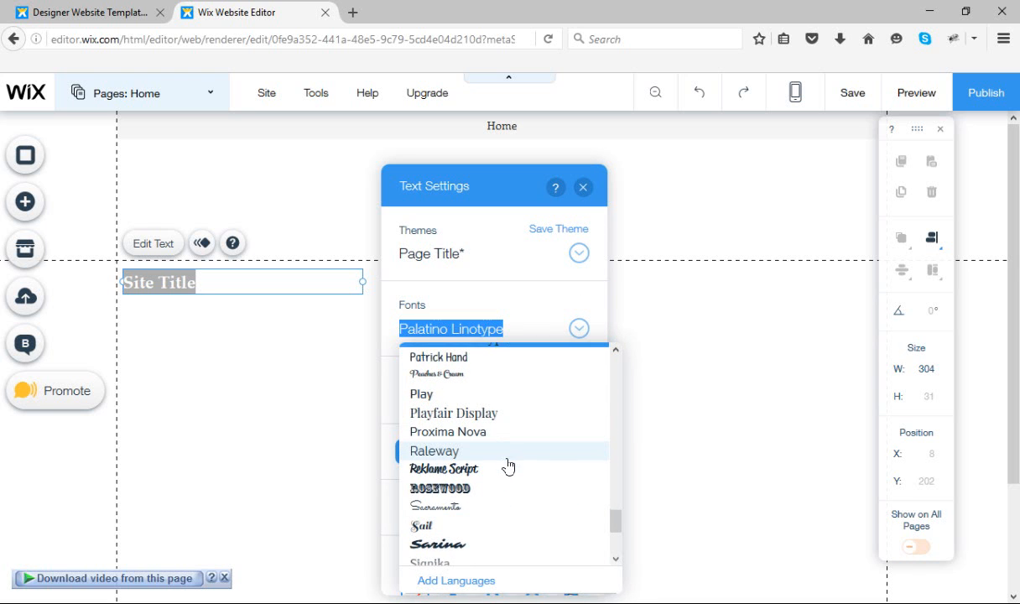
{"action": "scroll", "coordinate": [508, 460], "scroll_direction": "up", "scroll_amount": 2}
{"action": "scroll", "coordinate": [508, 466], "scroll_direction": "up", "scroll_amount": 1}
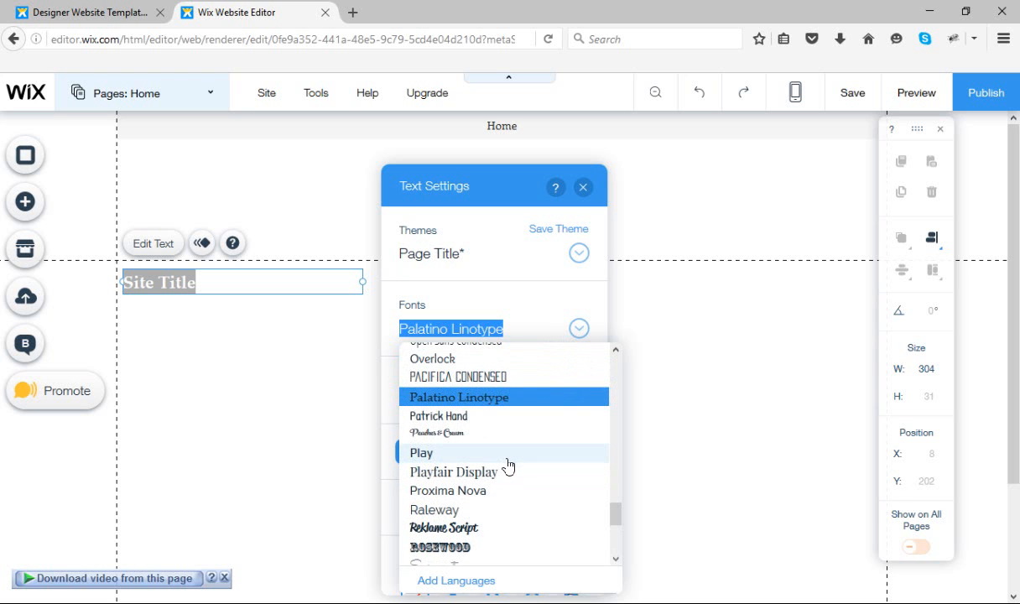
{"action": "scroll", "coordinate": [508, 474], "scroll_direction": "down", "scroll_amount": 3}
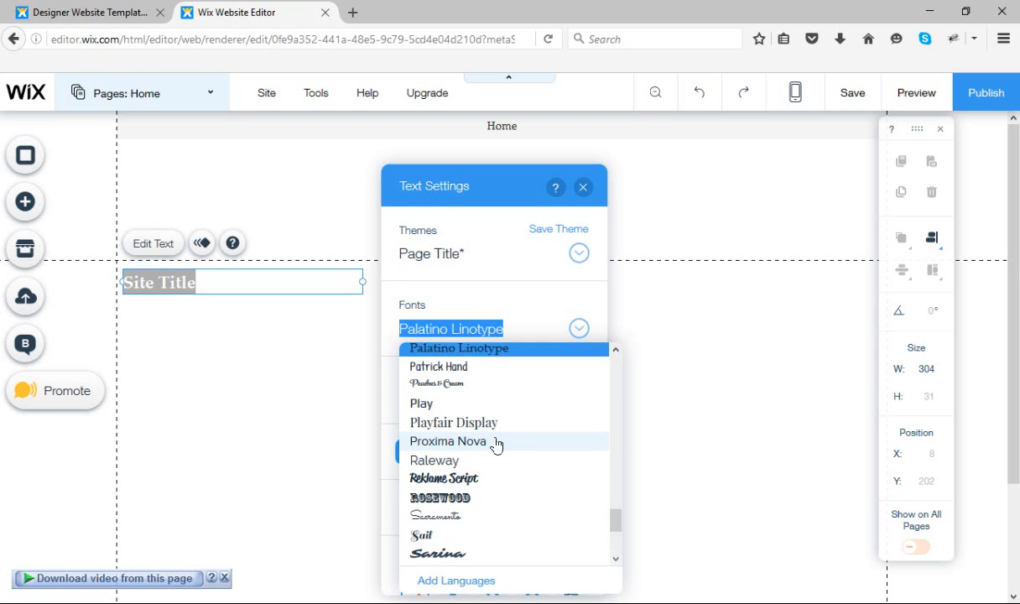
{"action": "left_click", "coordinate": [496, 442]}
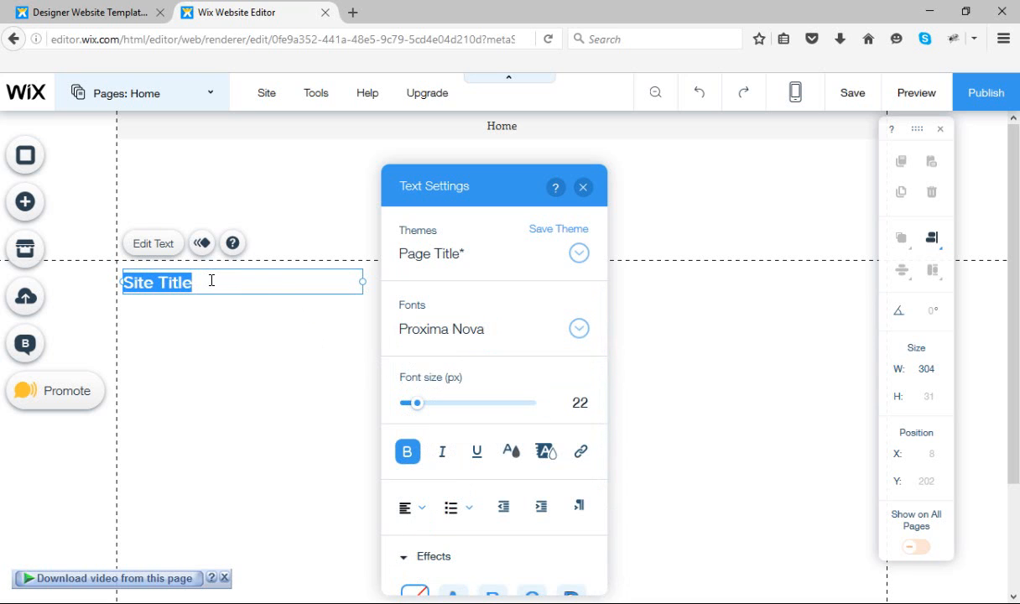
Try a font size of 75 px on the title text and set it to 50 px
{"action": "scroll", "coordinate": [483, 390], "scroll_direction": "down", "scroll_amount": 3}
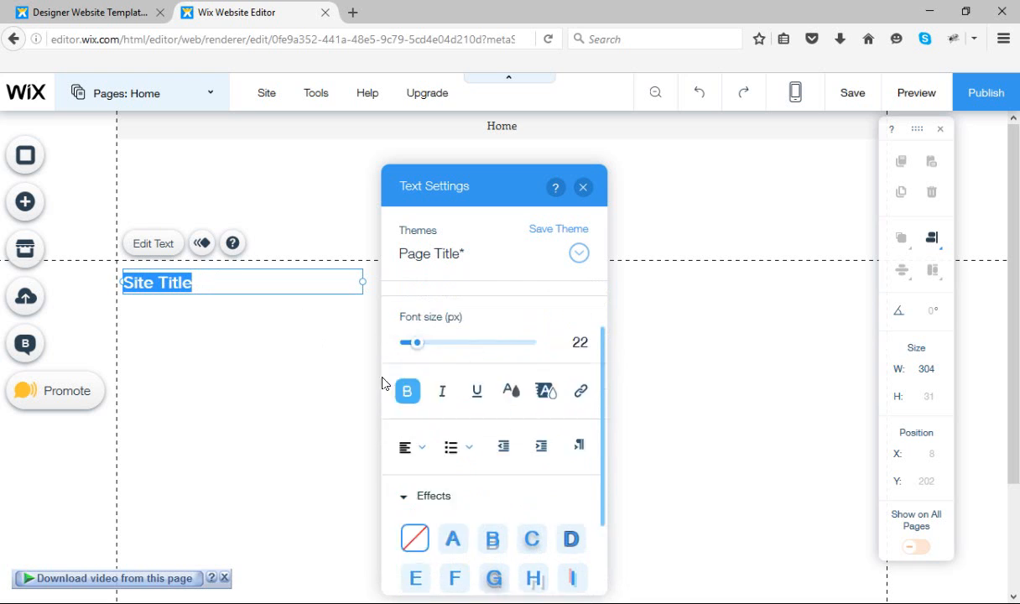
{"action": "scroll", "coordinate": [386, 383], "scroll_direction": "up", "scroll_amount": 3}
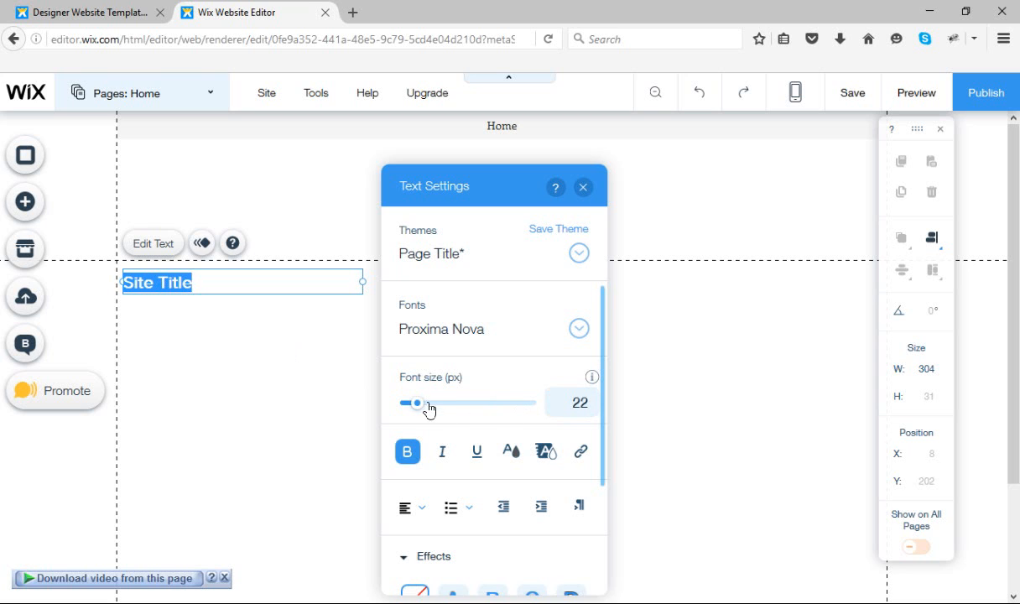
{"action": "left_click_drag", "start_coordinate": [417, 403], "coordinate": [458, 411]}
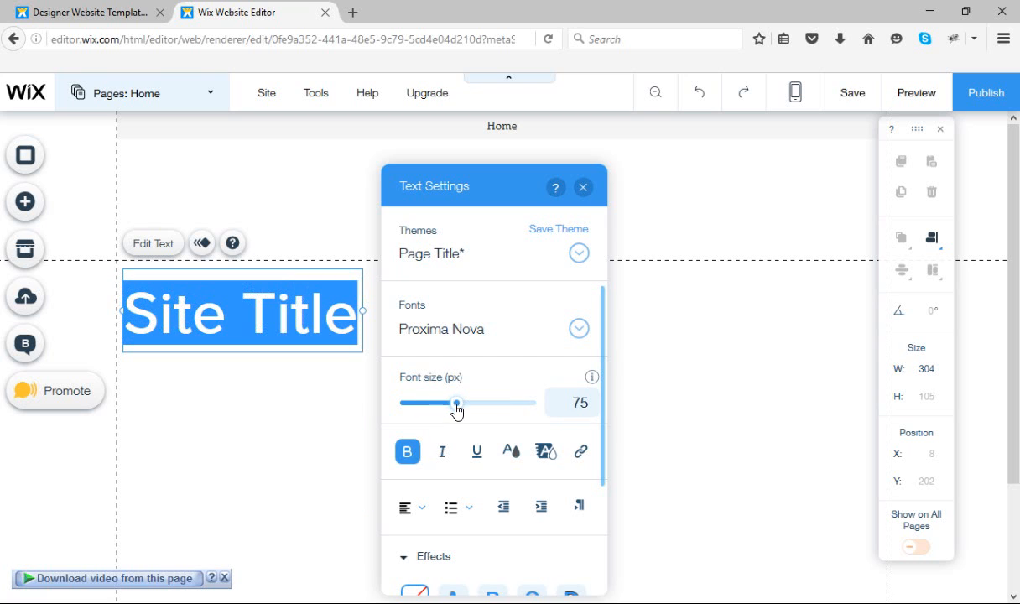
{"action": "left_click", "coordinate": [585, 404]}
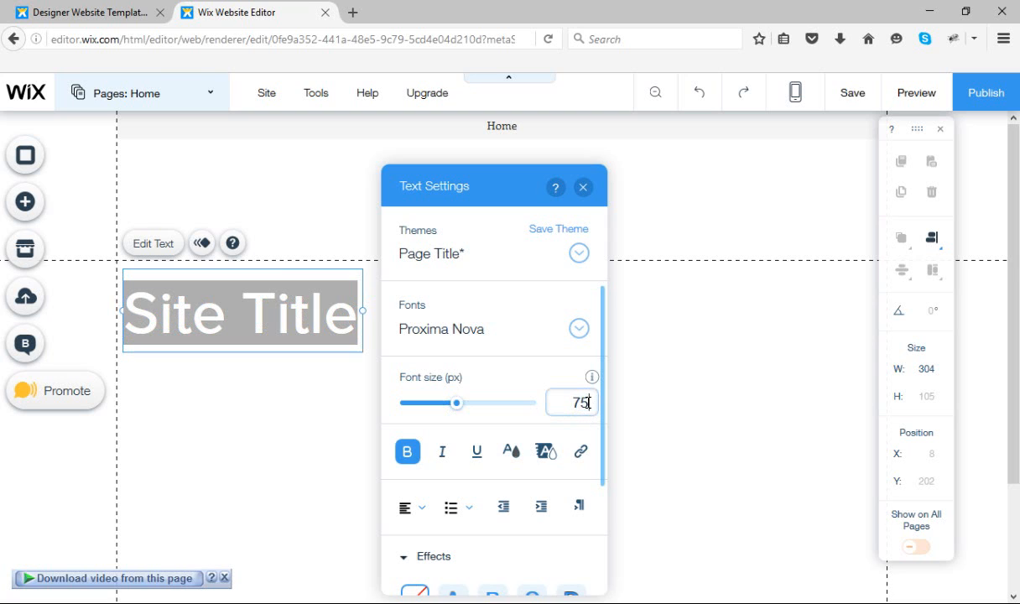
{"action": "key", "text": "BackSpace"}
{"action": "key", "text": "BackSpace"}
{"action": "type", "text": "50"}
{"action": "key", "text": "Return"}
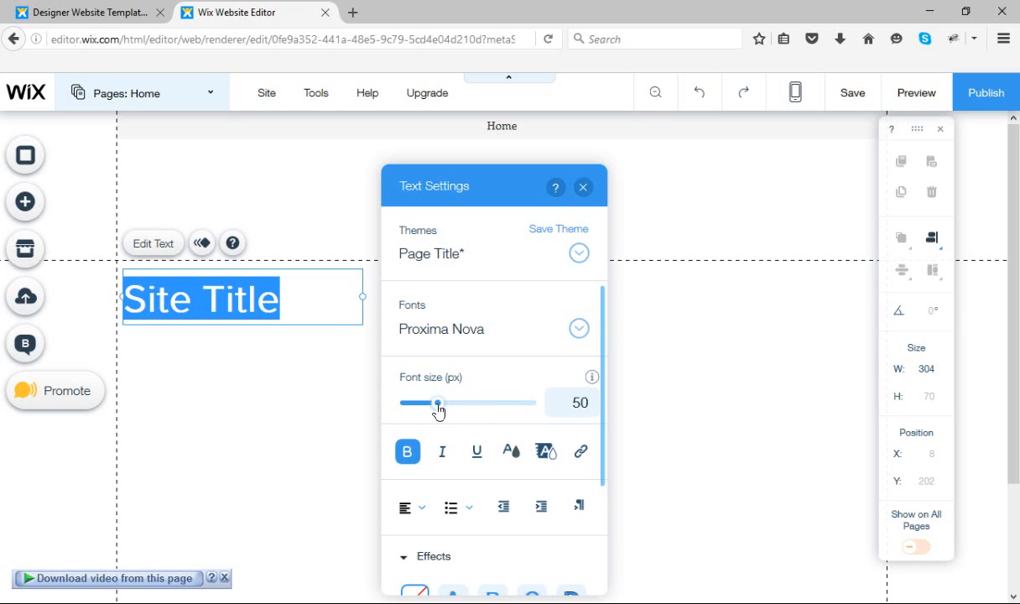
Enlarge the title text to 148 px and widen its text box until the title fits on one line
{"action": "left_click_drag", "start_coordinate": [437, 404], "coordinate": [523, 412]}
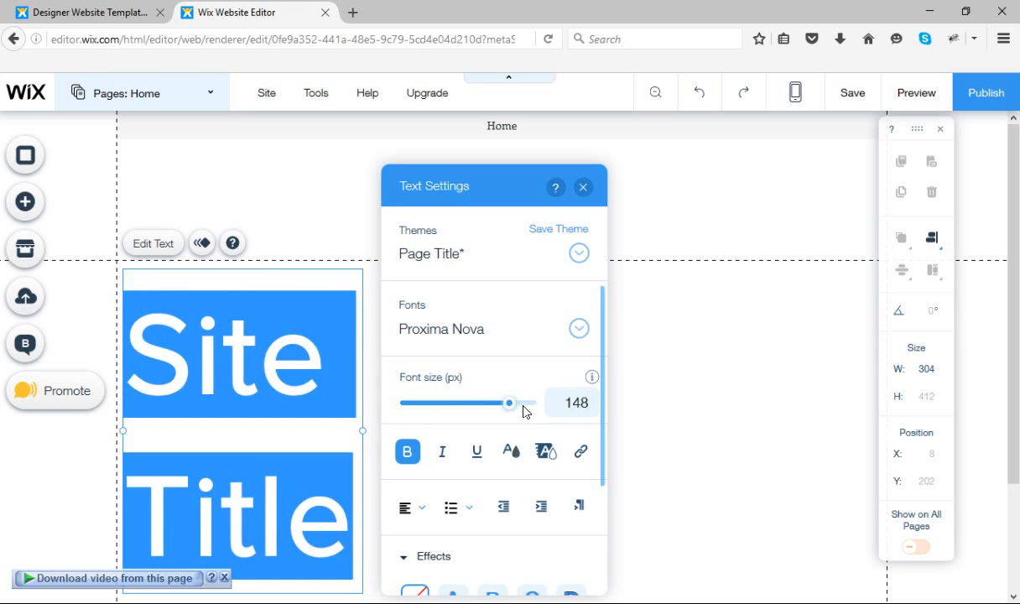
{"action": "left_click", "coordinate": [679, 374]}
{"action": "left_click", "coordinate": [273, 402]}
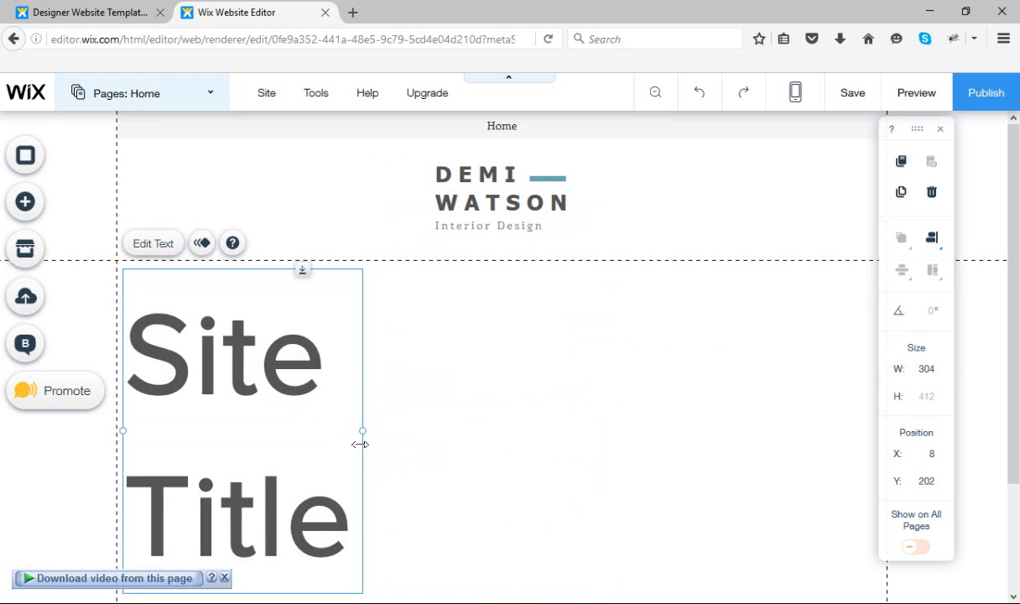
{"action": "left_click_drag", "start_coordinate": [363, 429], "coordinate": [759, 412]}
{"action": "left_click", "coordinate": [636, 507]}
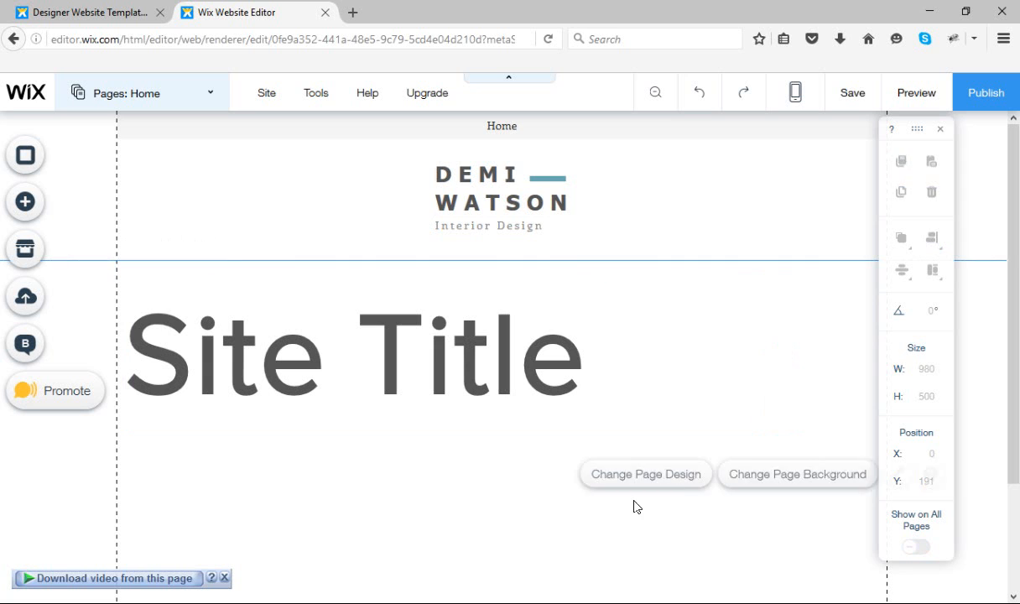
Reopen the title text for editing and reduce its font size to 30 px
{"action": "left_click", "coordinate": [475, 376]}
{"action": "left_click", "coordinate": [154, 244]}
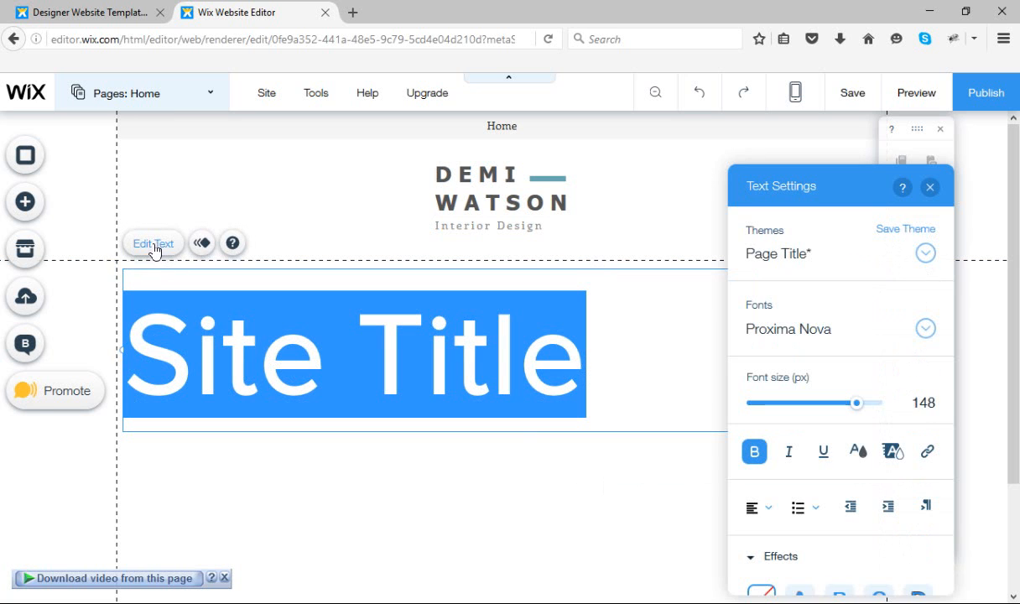
{"action": "left_click", "coordinate": [780, 405]}
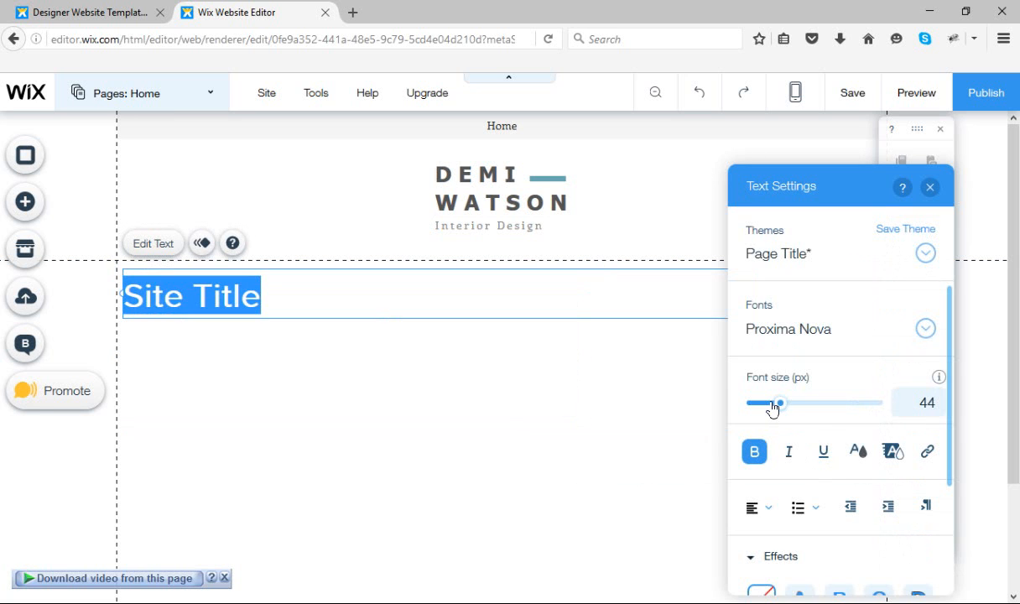
{"action": "left_click", "coordinate": [771, 404]}
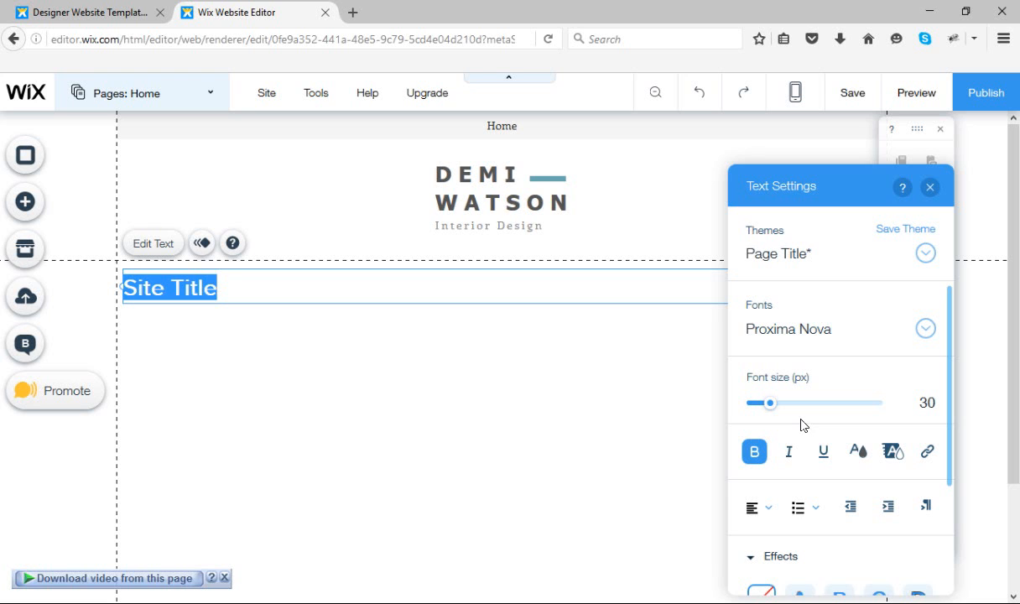
{"action": "scroll", "coordinate": [801, 425], "scroll_direction": "down", "scroll_amount": 3}
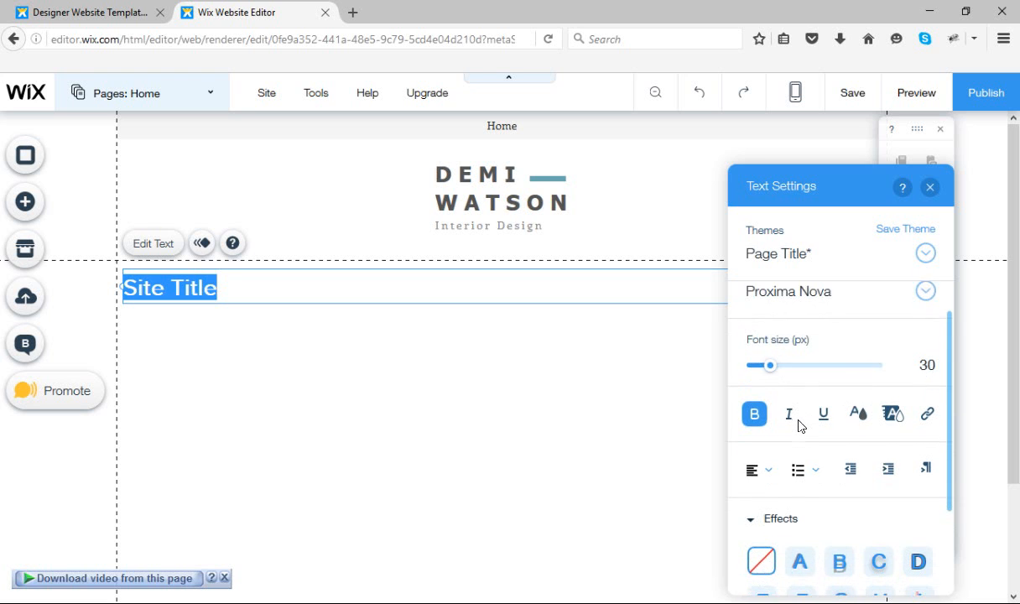
Turn the bold formatting of the title text off and back on
{"action": "scroll", "coordinate": [802, 513], "scroll_direction": "down", "scroll_amount": 2}
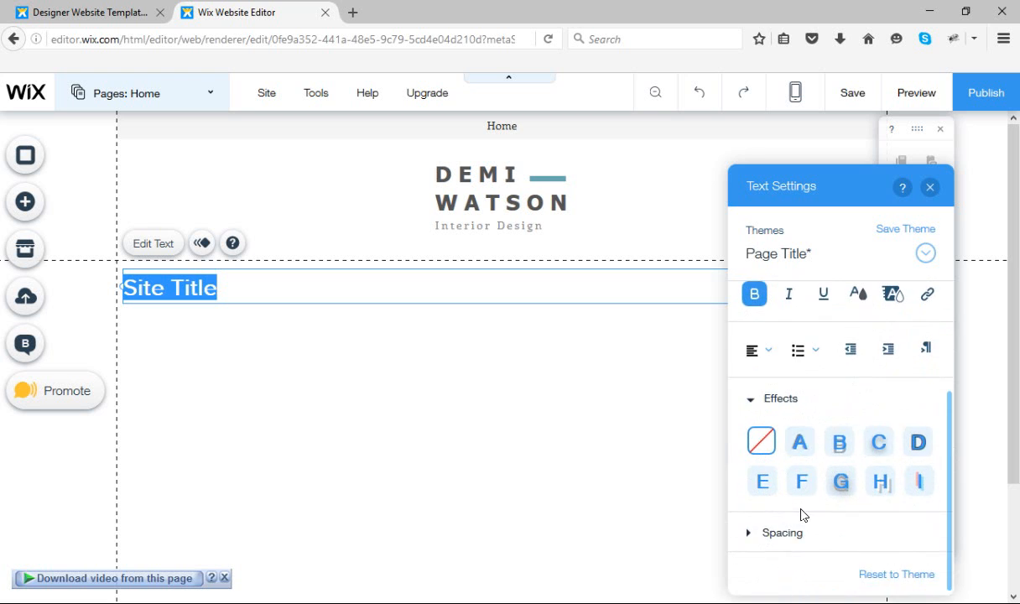
{"action": "scroll", "coordinate": [802, 514], "scroll_direction": "up", "scroll_amount": 2}
{"action": "scroll", "coordinate": [803, 510], "scroll_direction": "down", "scroll_amount": 1}
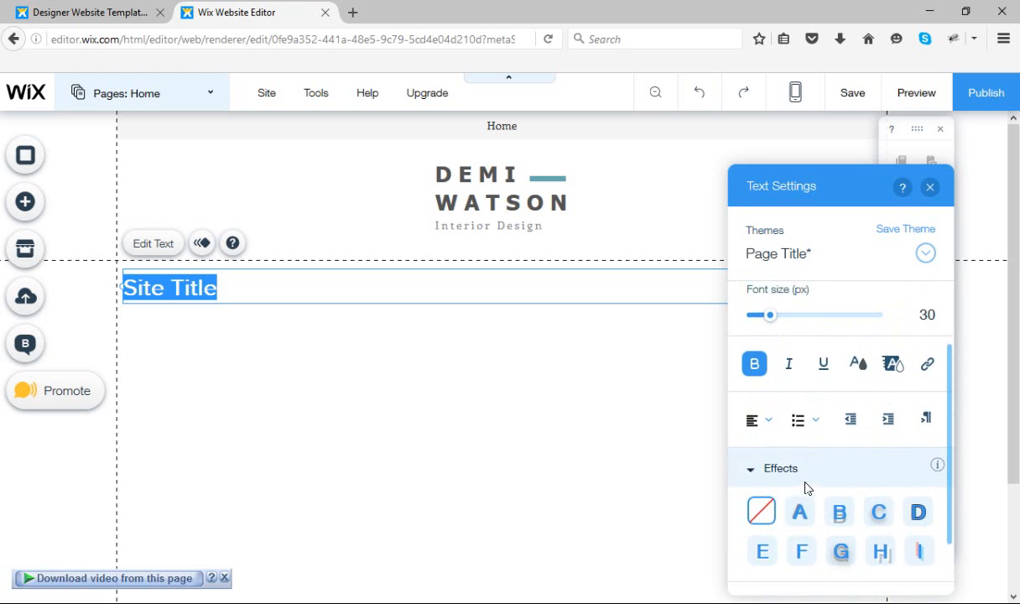
{"action": "left_click", "coordinate": [754, 344]}
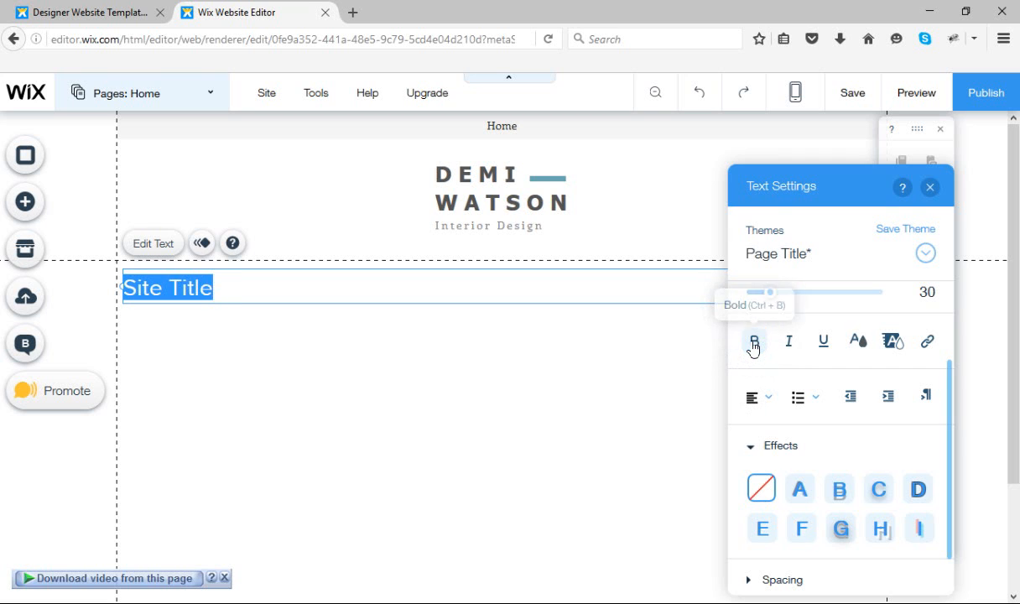
{"action": "left_click", "coordinate": [224, 294]}
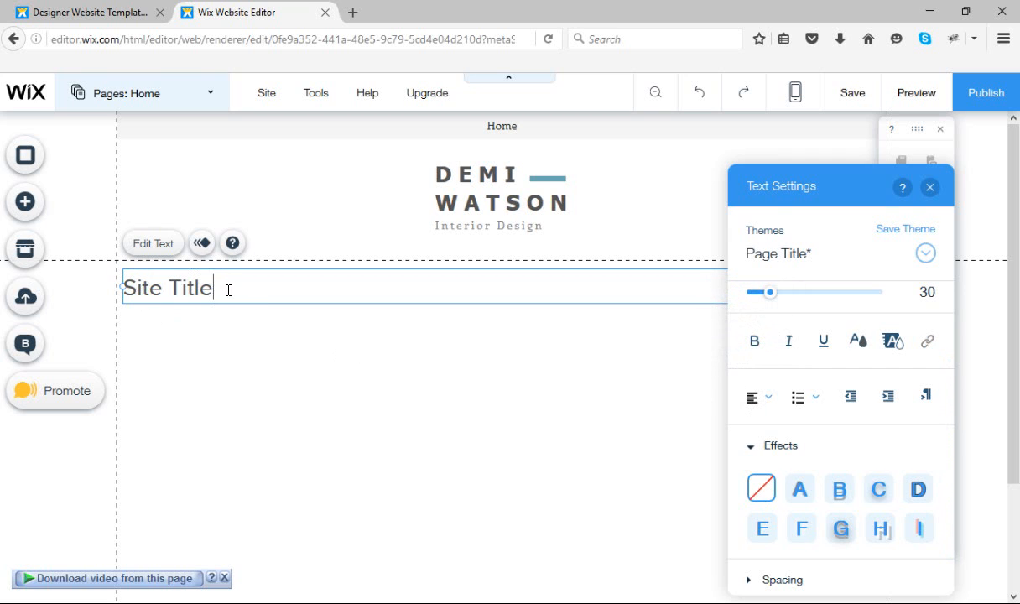
{"action": "left_click_drag", "start_coordinate": [224, 294], "coordinate": [113, 272]}
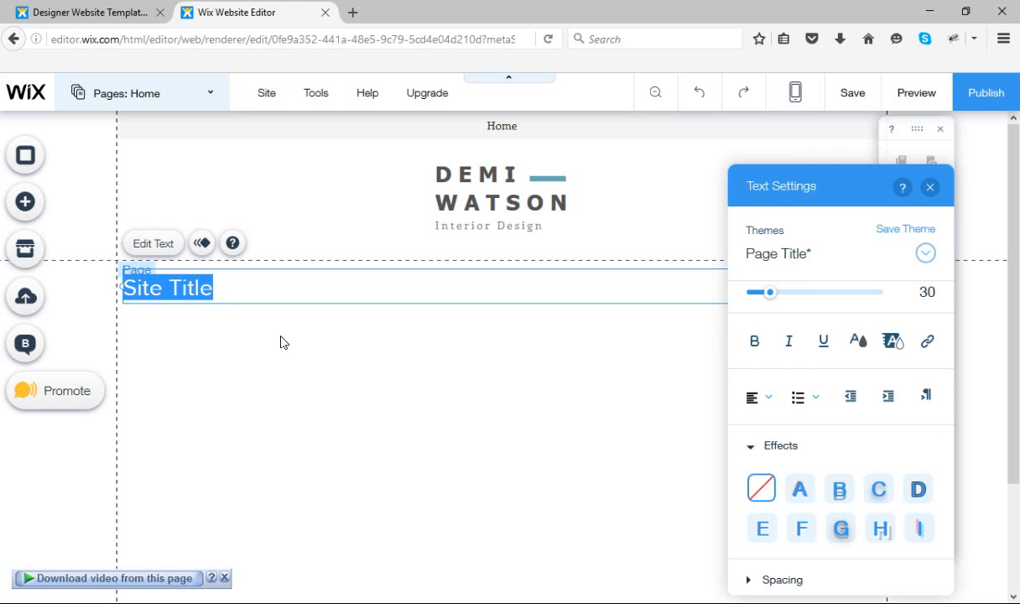
{"action": "left_click", "coordinate": [753, 343]}
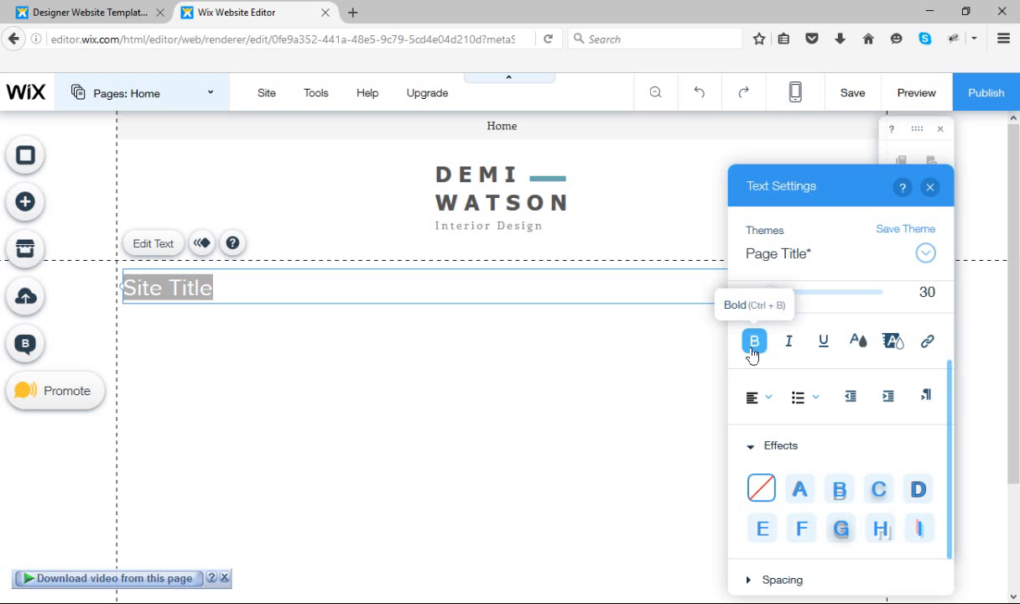
{"action": "left_click", "coordinate": [470, 421]}
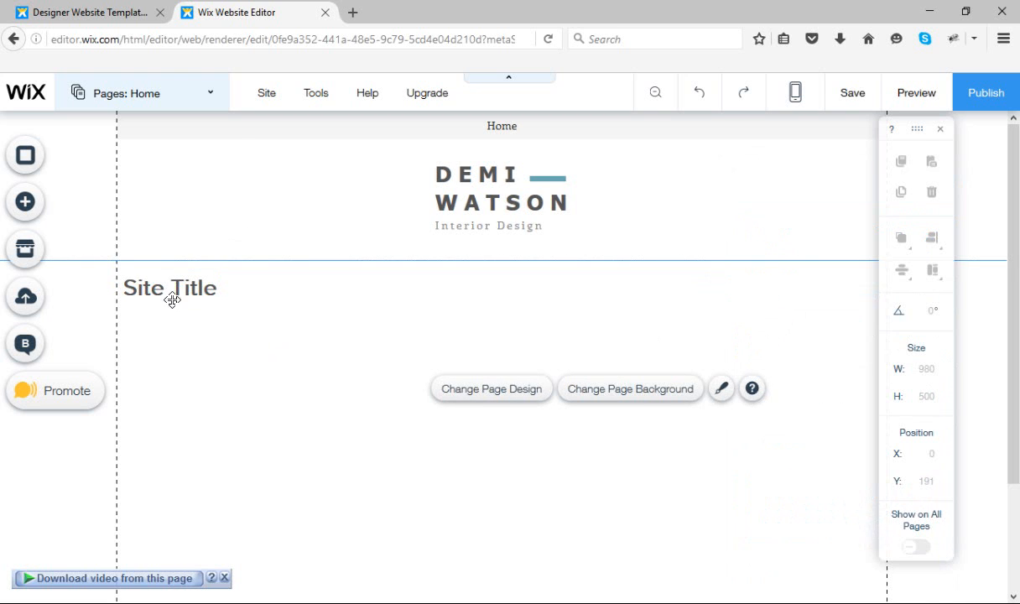
Reopen the title text, try italics on it, and underline the whole title instead
{"action": "left_click", "coordinate": [211, 290]}
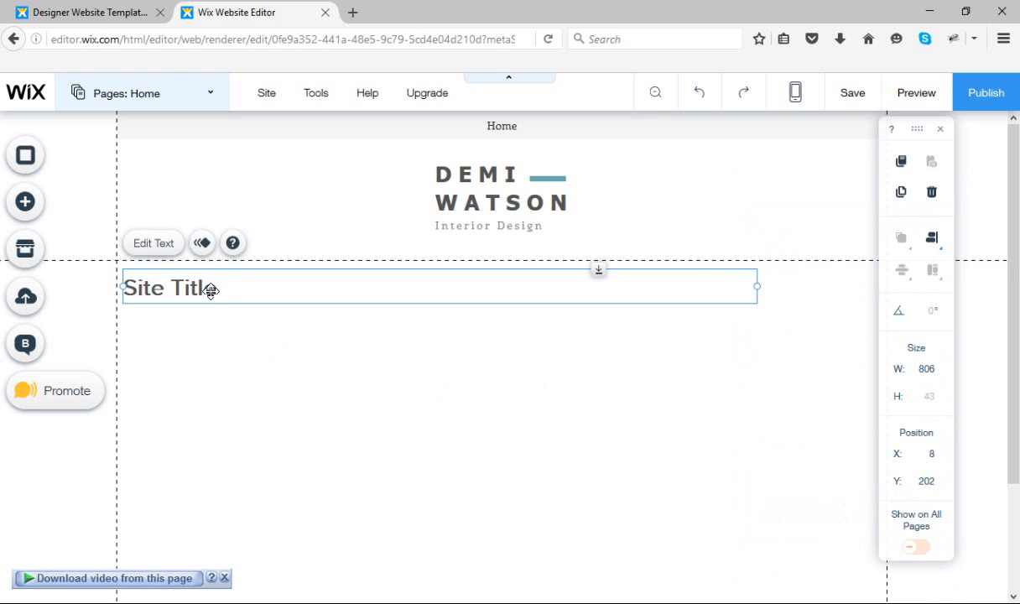
{"action": "left_click", "coordinate": [154, 243]}
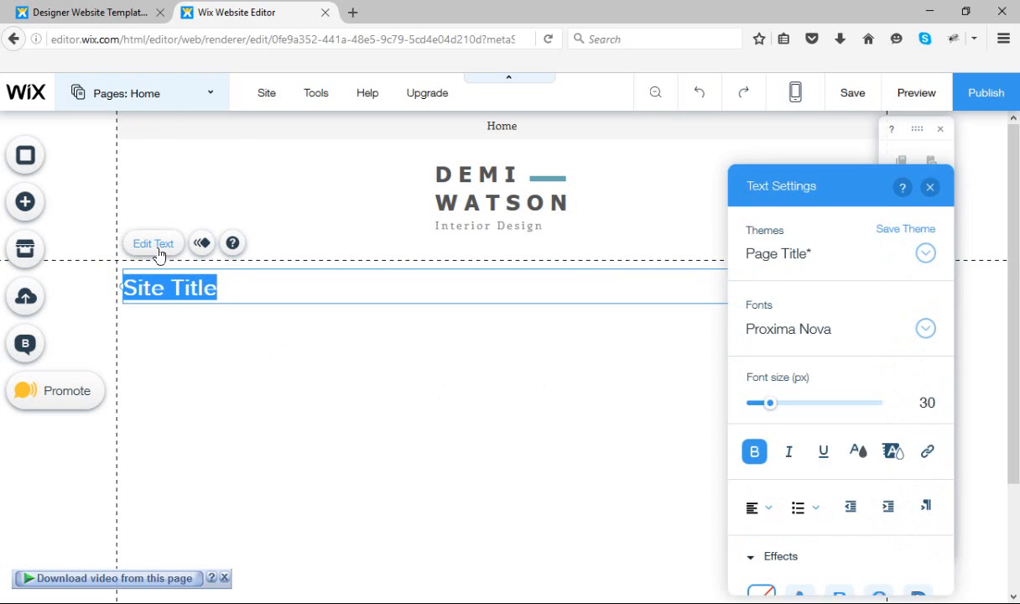
{"action": "left_click", "coordinate": [789, 458]}
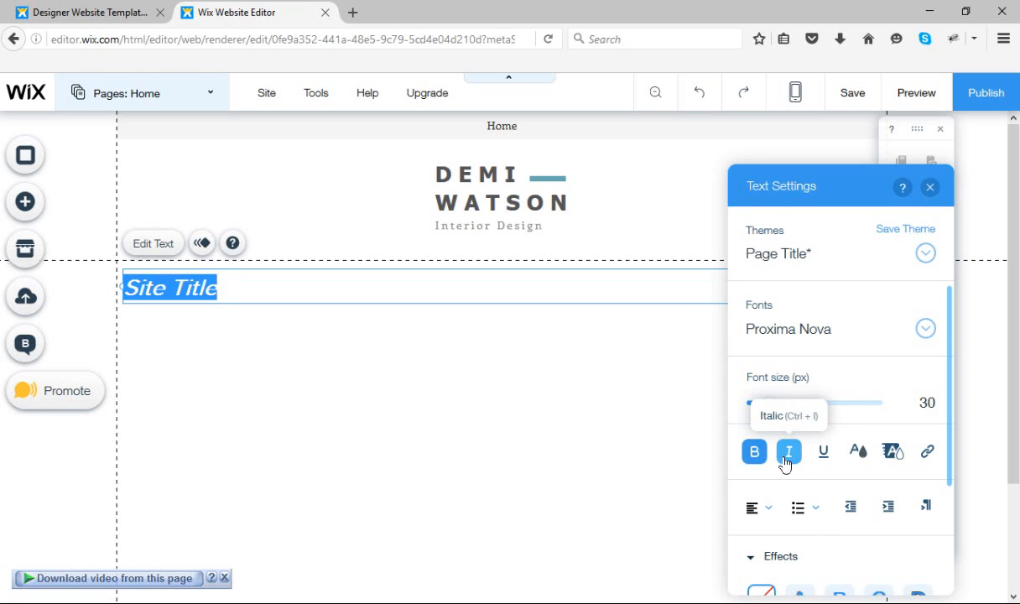
{"action": "left_click", "coordinate": [787, 462]}
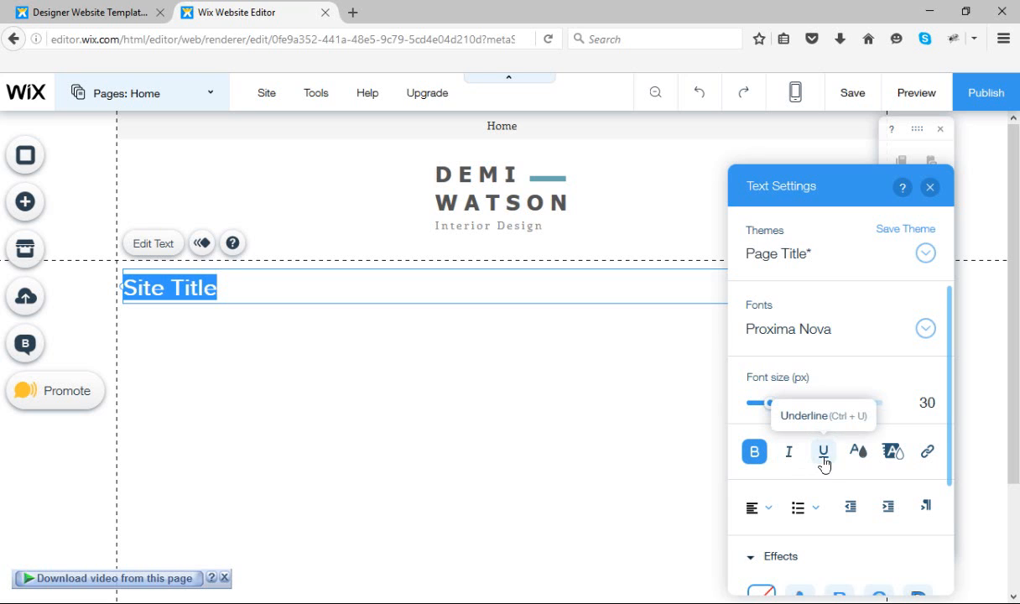
{"action": "left_click", "coordinate": [825, 461]}
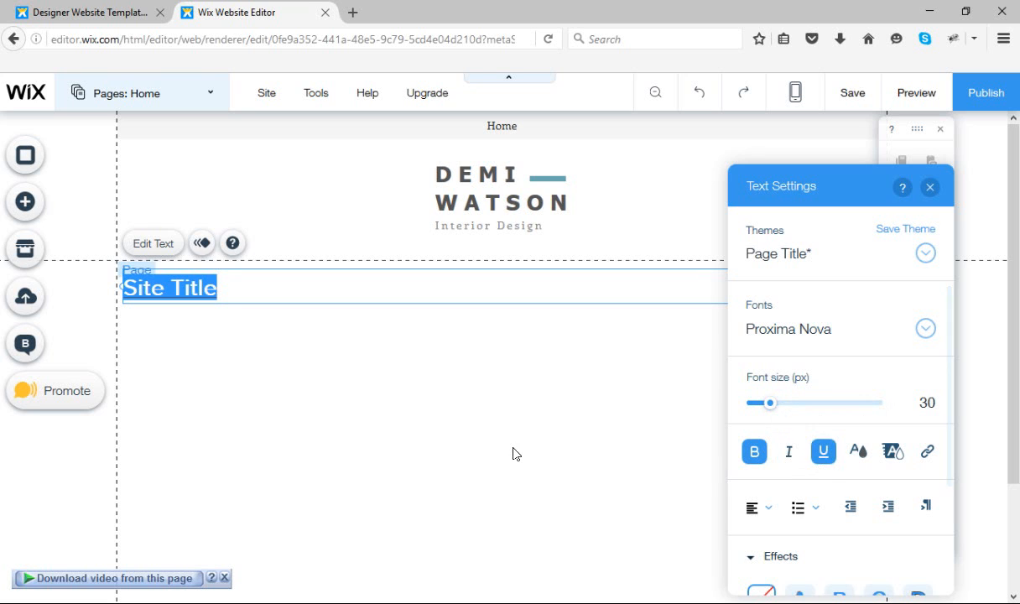
{"action": "left_click", "coordinate": [489, 437]}
Reopen the title text for editing and append "very good" after "Site Title"
{"action": "left_click", "coordinate": [192, 290]}
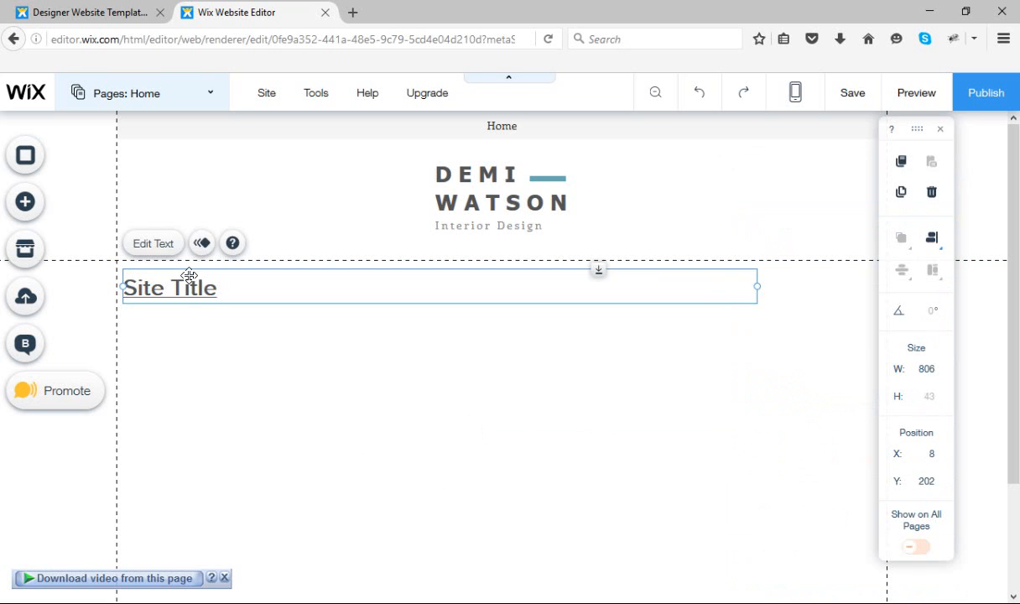
{"action": "left_click", "coordinate": [154, 244]}
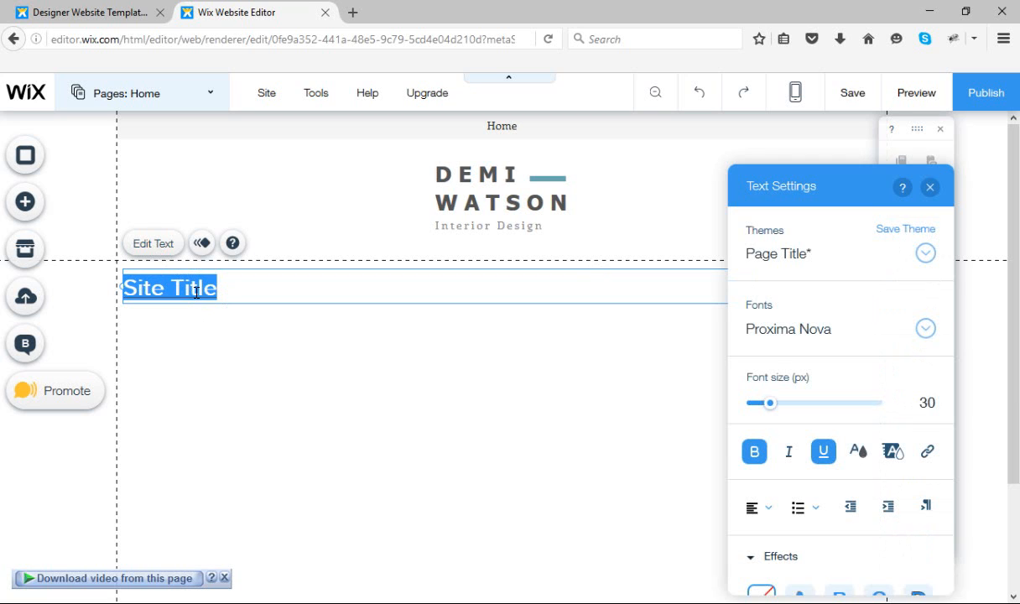
{"action": "left_click", "coordinate": [227, 290]}
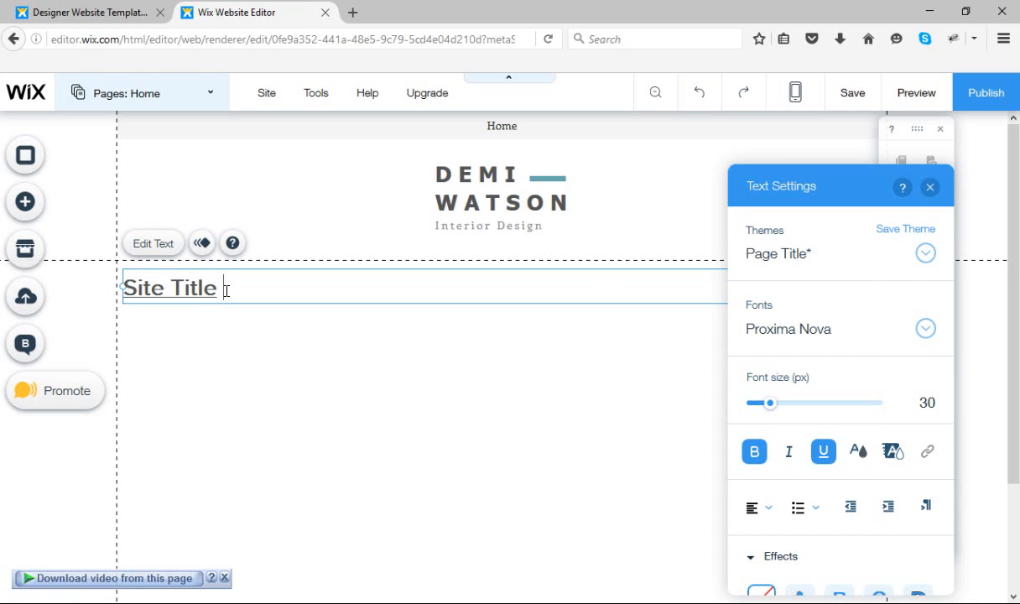
{"action": "type", "text": "h"}
{"action": "key", "text": "BackSpace"}
{"action": "type", "text": "y"}
{"action": "type", "text": "ery g"}
{"action": "type", "text": "ood"}
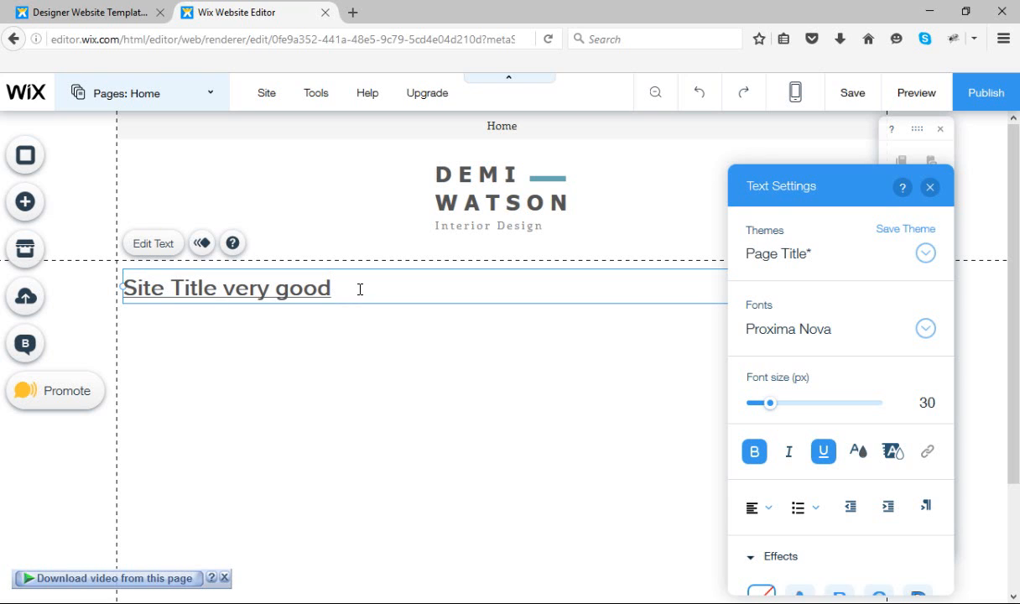
Remove the underline from the whole title and underline only the word "good"
{"action": "left_click_drag", "start_coordinate": [362, 290], "coordinate": [118, 277]}
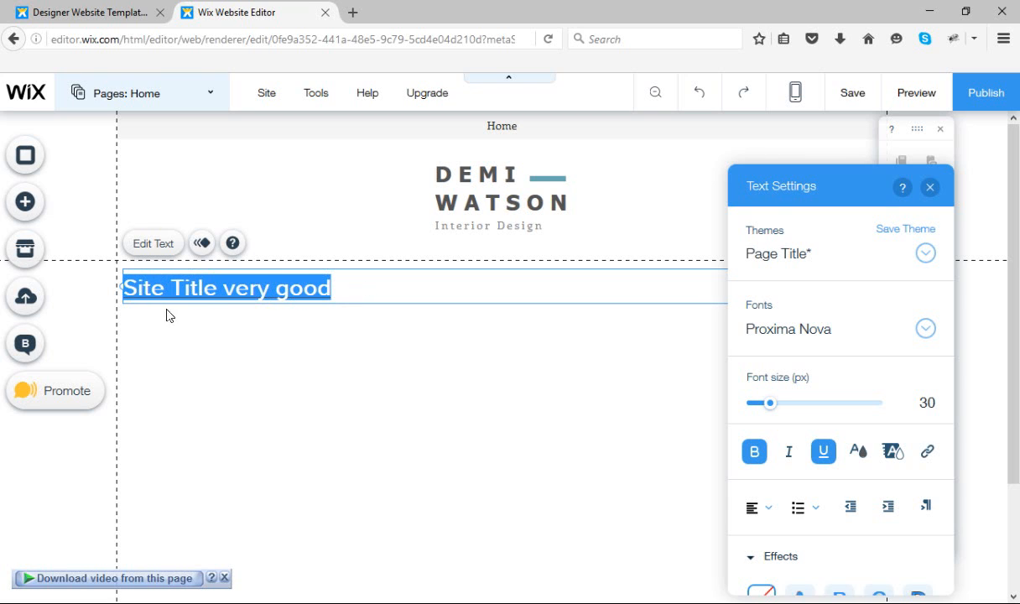
{"action": "left_click", "coordinate": [823, 461]}
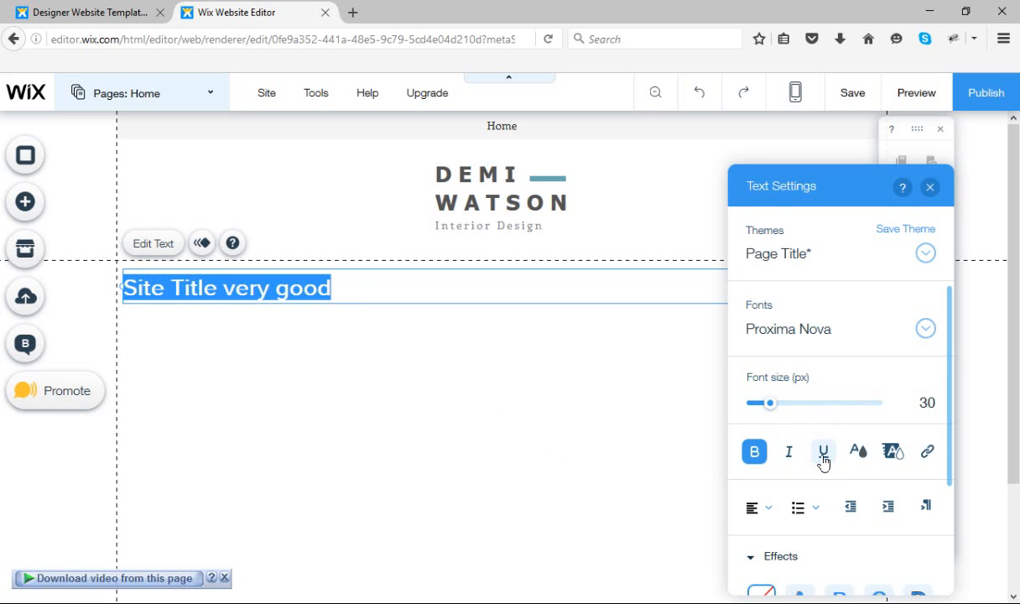
{"action": "left_click_drag", "start_coordinate": [353, 283], "coordinate": [277, 290]}
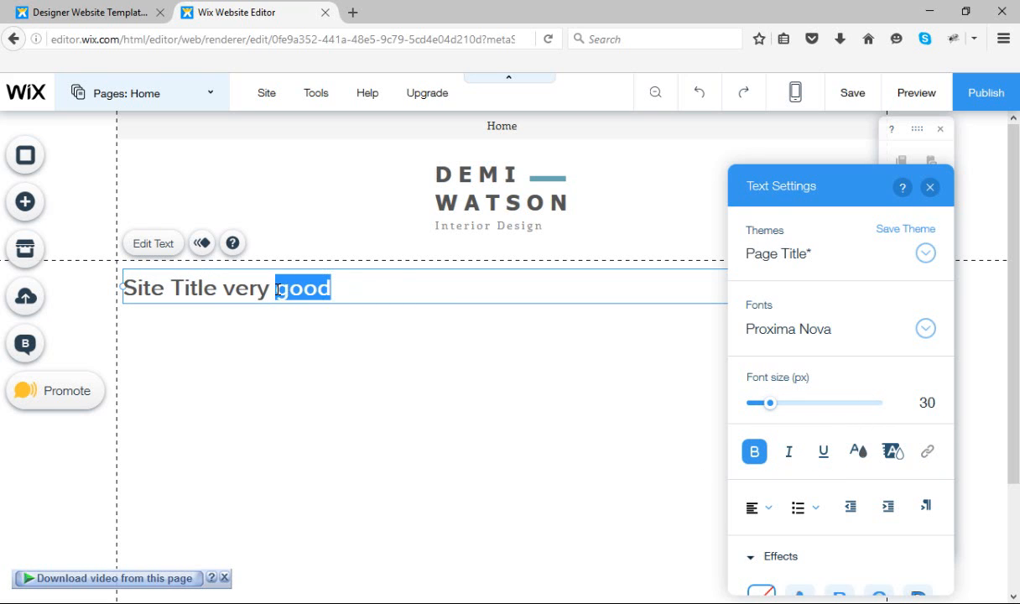
{"action": "left_click", "coordinate": [823, 452]}
{"action": "left_click", "coordinate": [476, 417]}
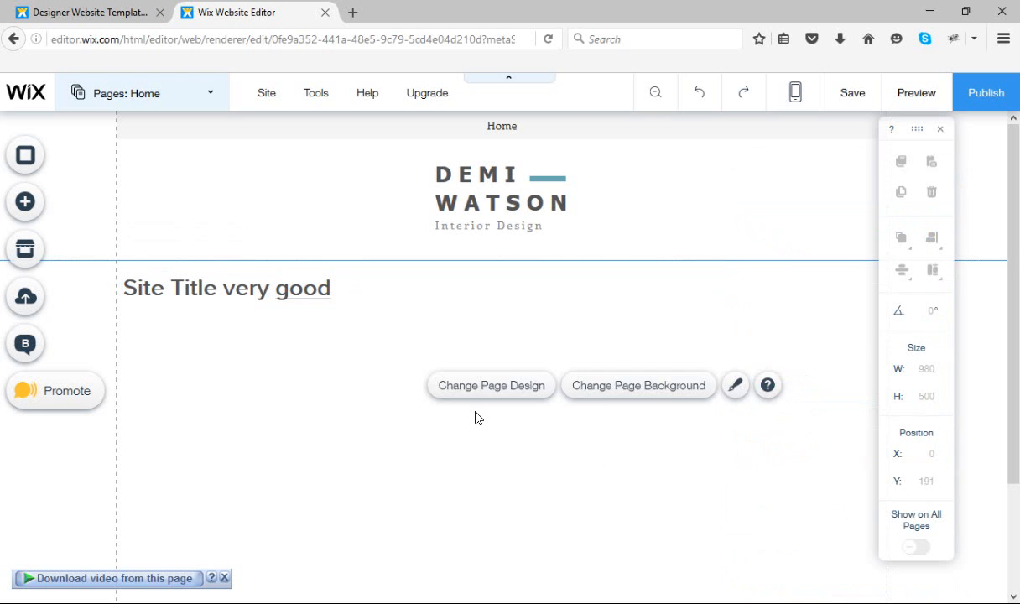
Reopen the title text and remove the underline from the word "good"
{"action": "left_click", "coordinate": [335, 287]}
{"action": "left_click", "coordinate": [154, 245]}
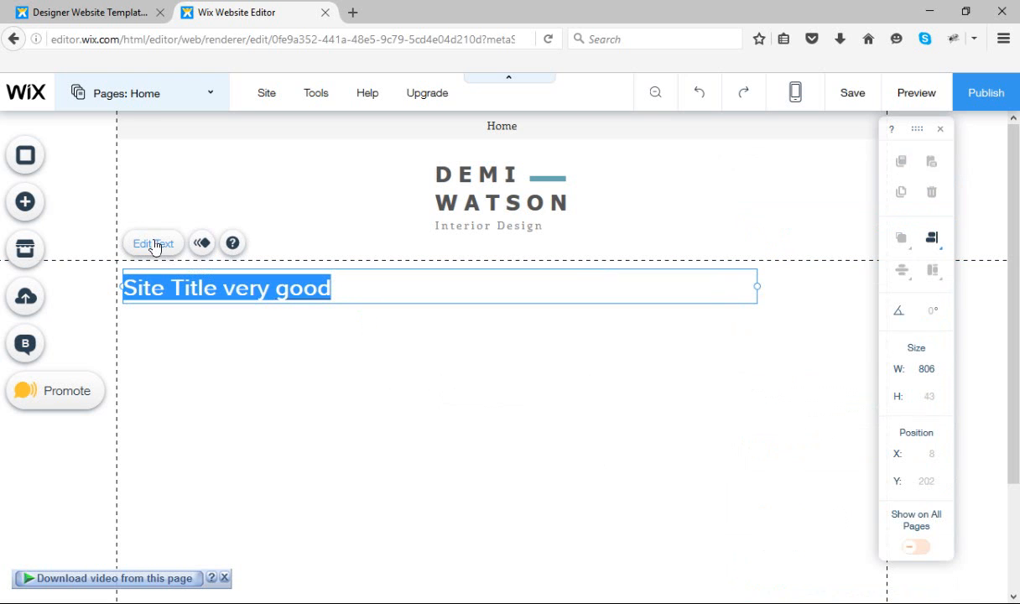
{"action": "left_click_drag", "start_coordinate": [345, 287], "coordinate": [279, 294]}
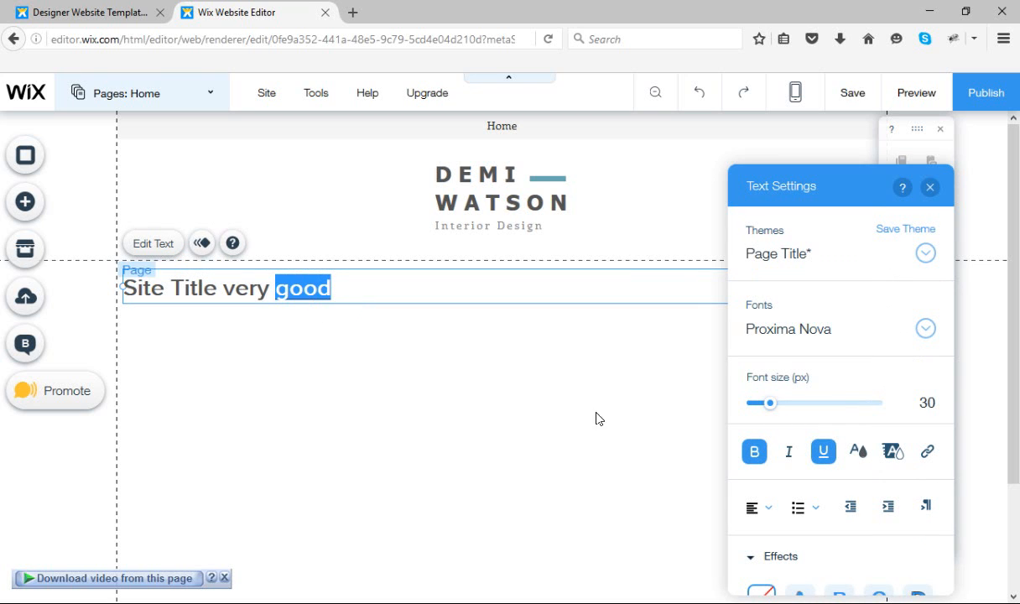
{"action": "left_click", "coordinate": [824, 460]}
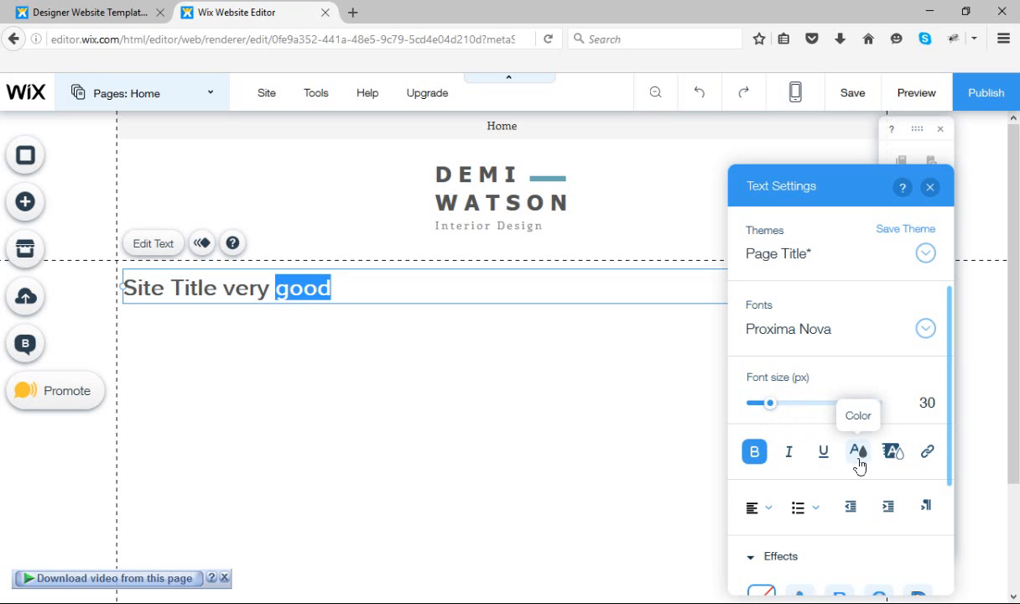
Set the text color of the words "very good" to tan (#CEBFA4)
{"action": "left_click", "coordinate": [352, 287]}
{"action": "left_click_drag", "start_coordinate": [352, 285], "coordinate": [223, 289]}
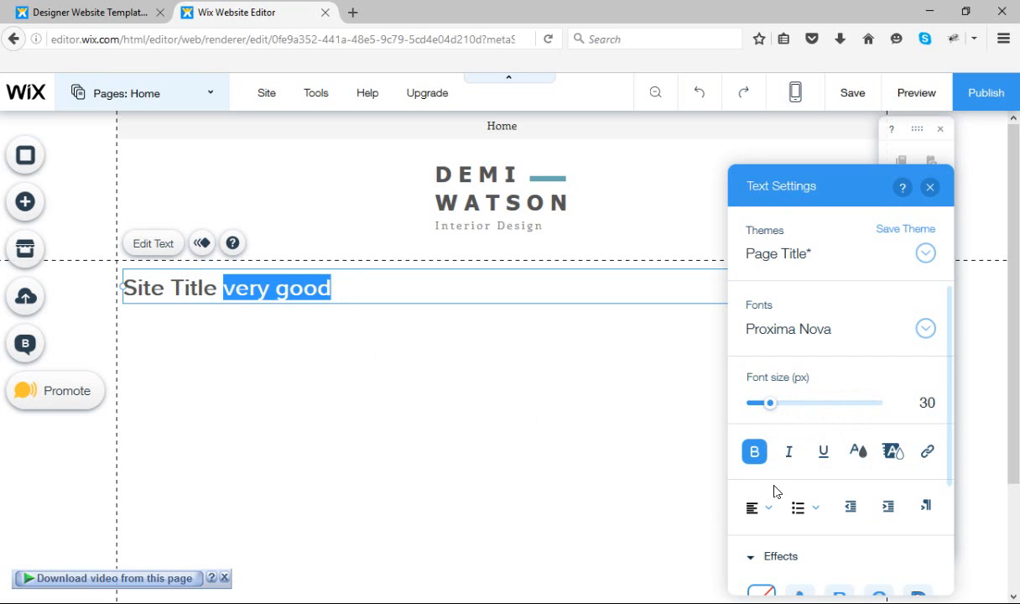
{"action": "left_click", "coordinate": [857, 454]}
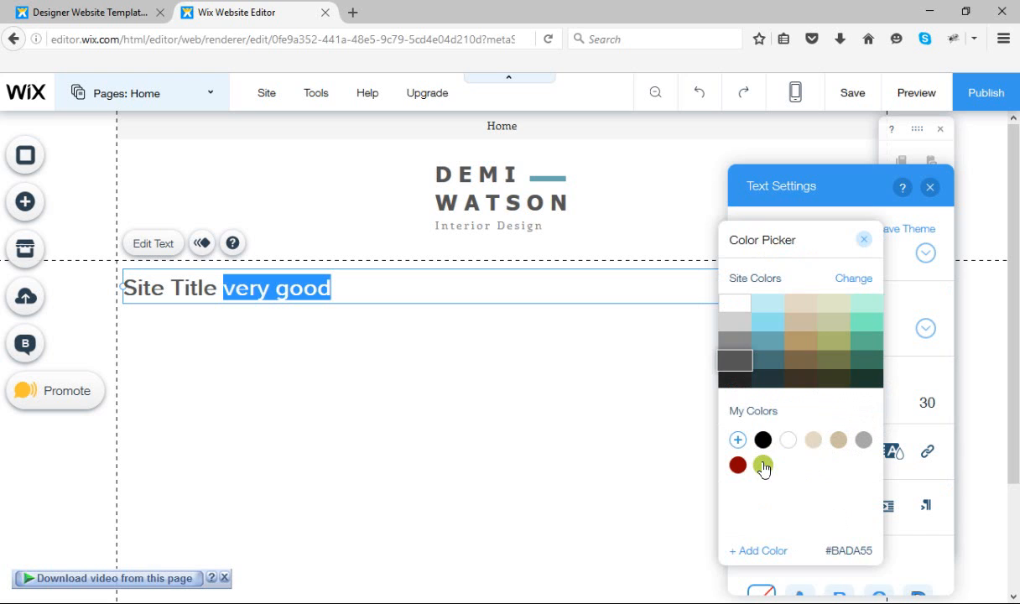
{"action": "left_click", "coordinate": [794, 324]}
{"action": "left_click", "coordinate": [552, 386]}
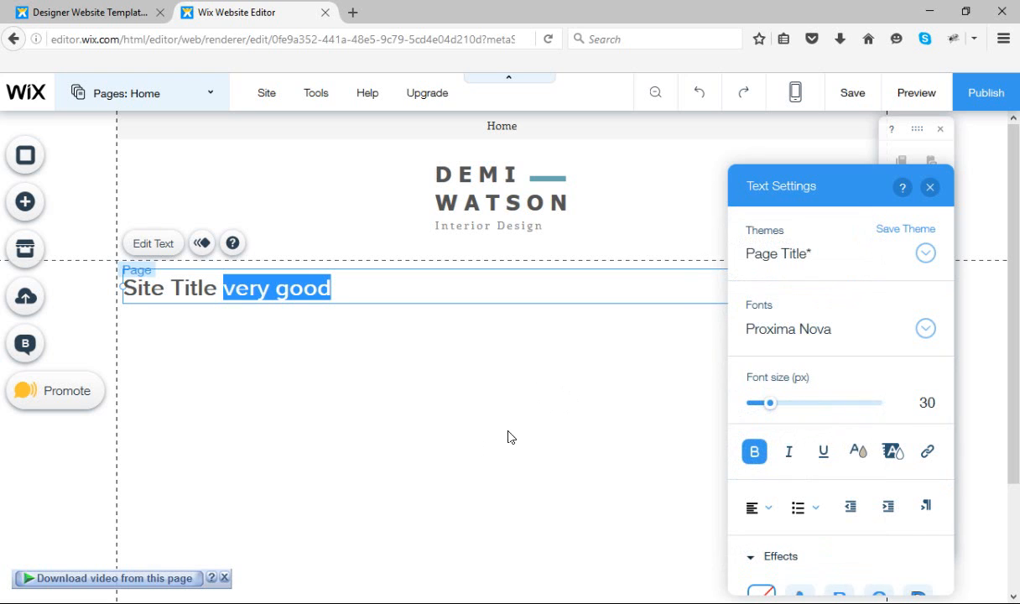
{"action": "left_click", "coordinate": [222, 289]}
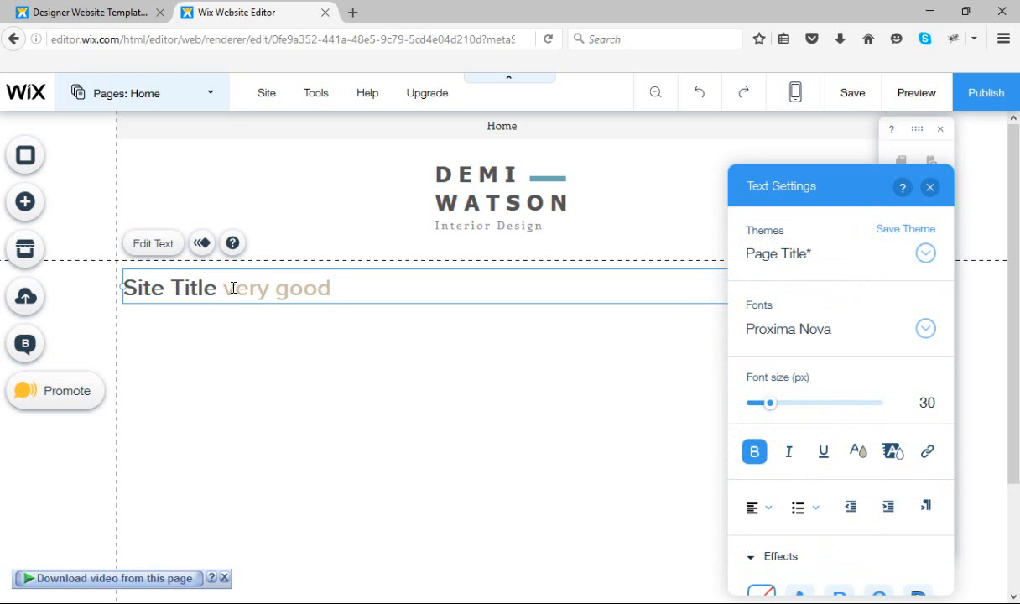
{"action": "left_click_drag", "start_coordinate": [222, 290], "coordinate": [331, 290]}
{"action": "left_click", "coordinate": [347, 290]}
{"action": "left_click_drag", "start_coordinate": [345, 290], "coordinate": [218, 288]}
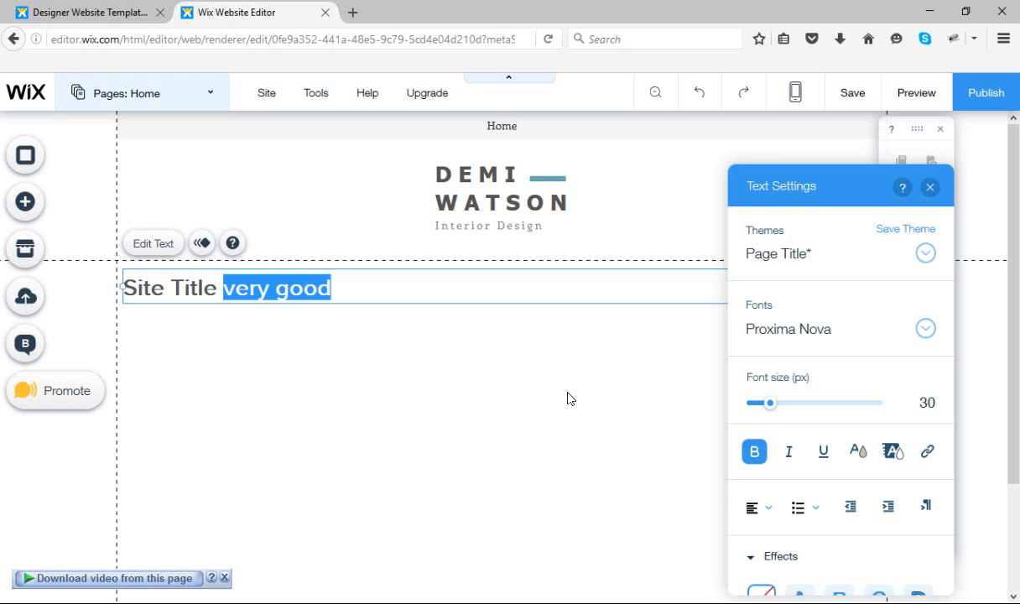
{"action": "left_click", "coordinate": [855, 455]}
{"action": "left_click", "coordinate": [422, 406]}
Try white (#FFFFFF) on the words "very good" and settle on black as their text color
{"action": "left_click", "coordinate": [354, 285]}
{"action": "left_click_drag", "start_coordinate": [357, 287], "coordinate": [220, 288]}
{"action": "left_click", "coordinate": [857, 451]}
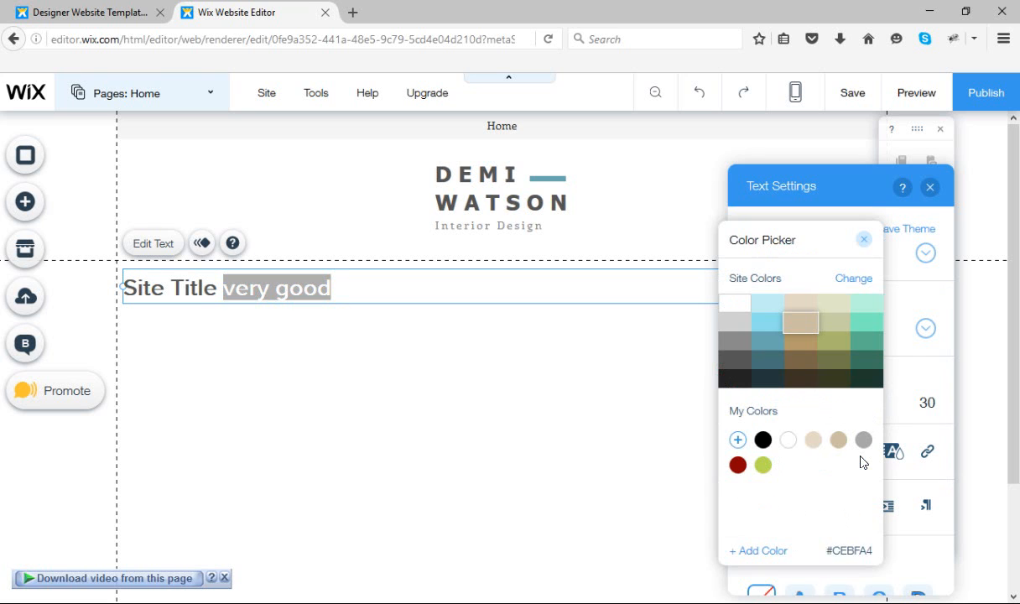
{"action": "left_click", "coordinate": [788, 440]}
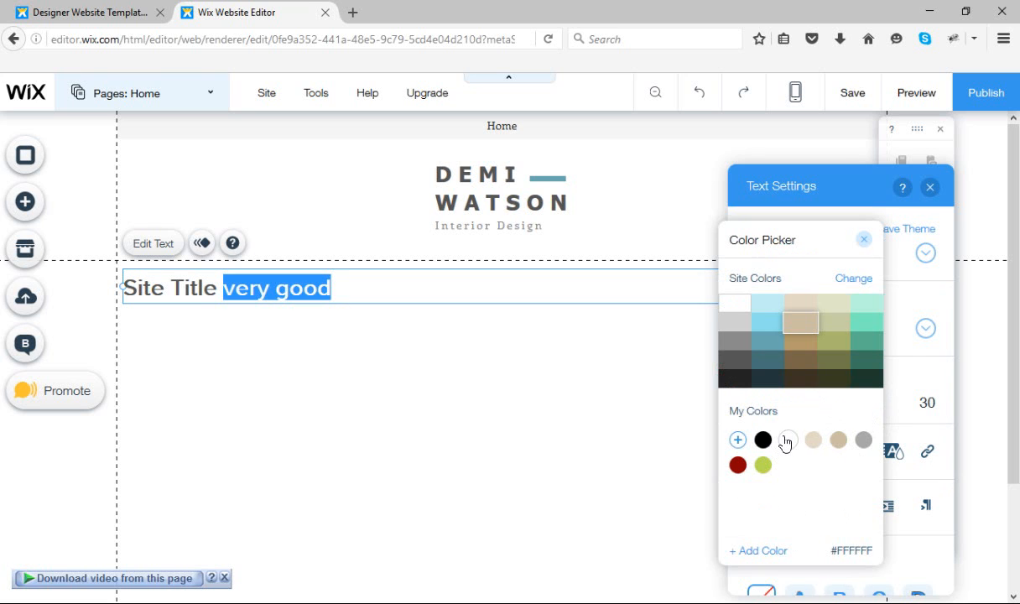
{"action": "left_click", "coordinate": [764, 441]}
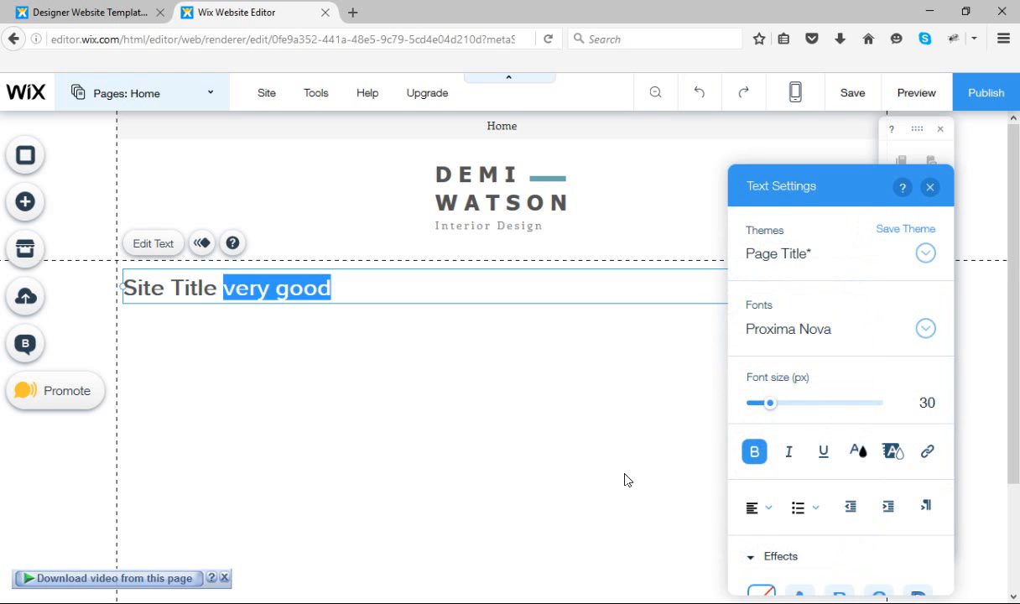
{"action": "left_click", "coordinate": [514, 428]}
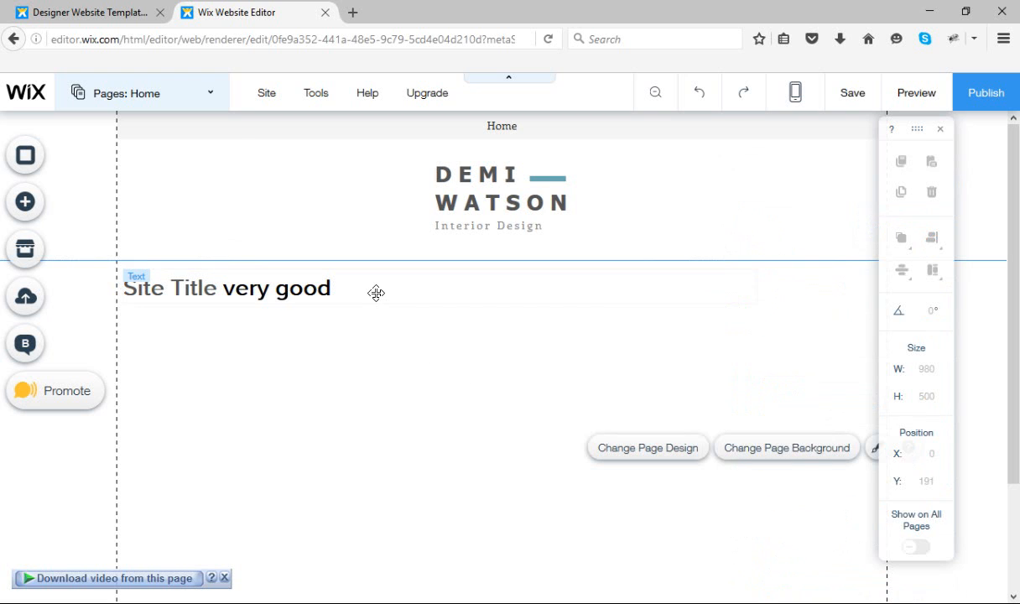
Reopen the title text and give the words "very good" a light blue (#8EE1ED) highlight color
{"action": "left_click", "coordinate": [273, 289]}
{"action": "left_click", "coordinate": [159, 244]}
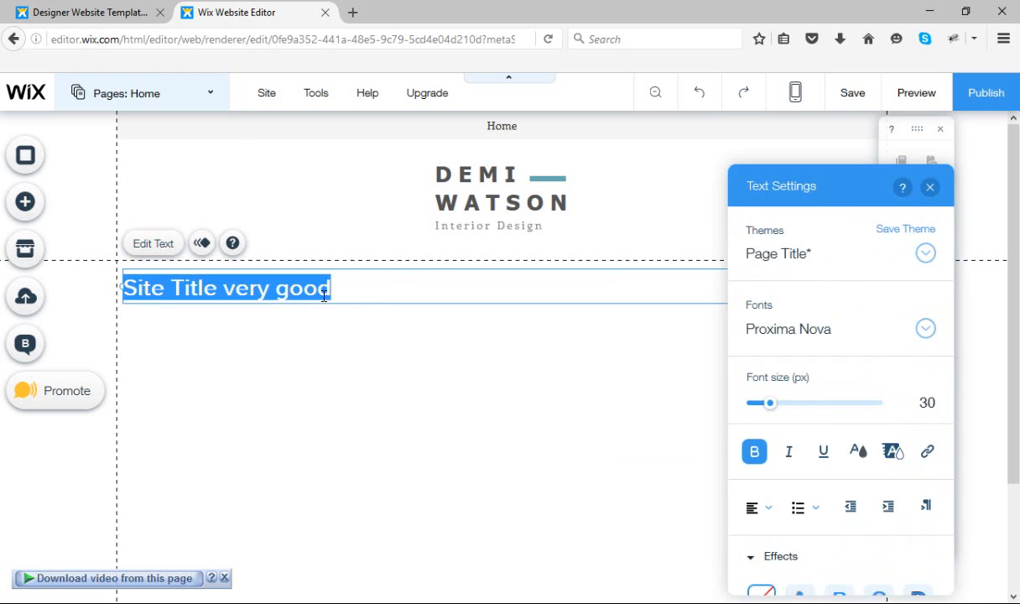
{"action": "left_click", "coordinate": [356, 290]}
{"action": "left_click_drag", "start_coordinate": [333, 290], "coordinate": [224, 288]}
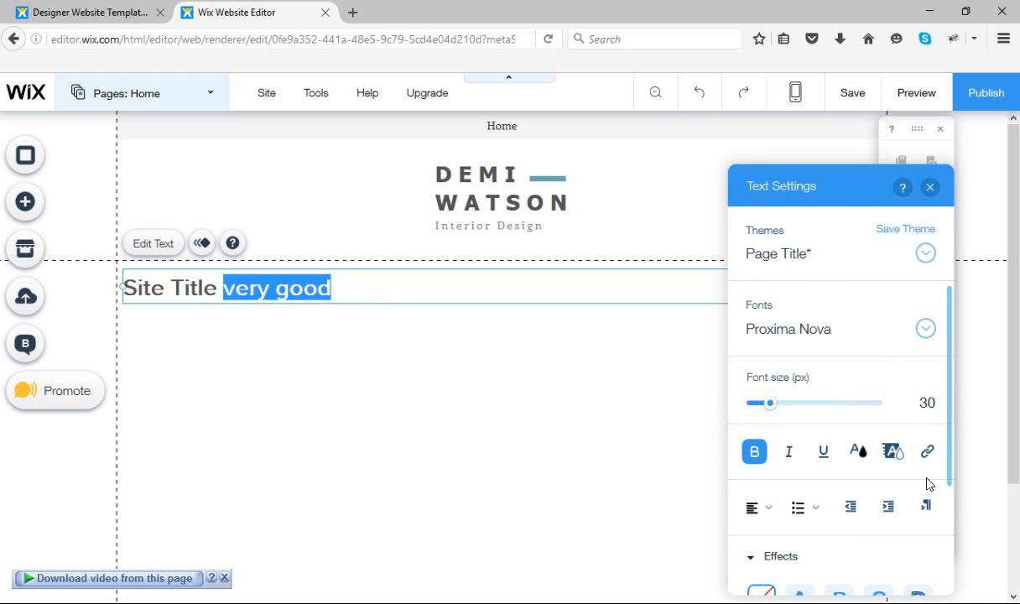
{"action": "left_click", "coordinate": [893, 452]}
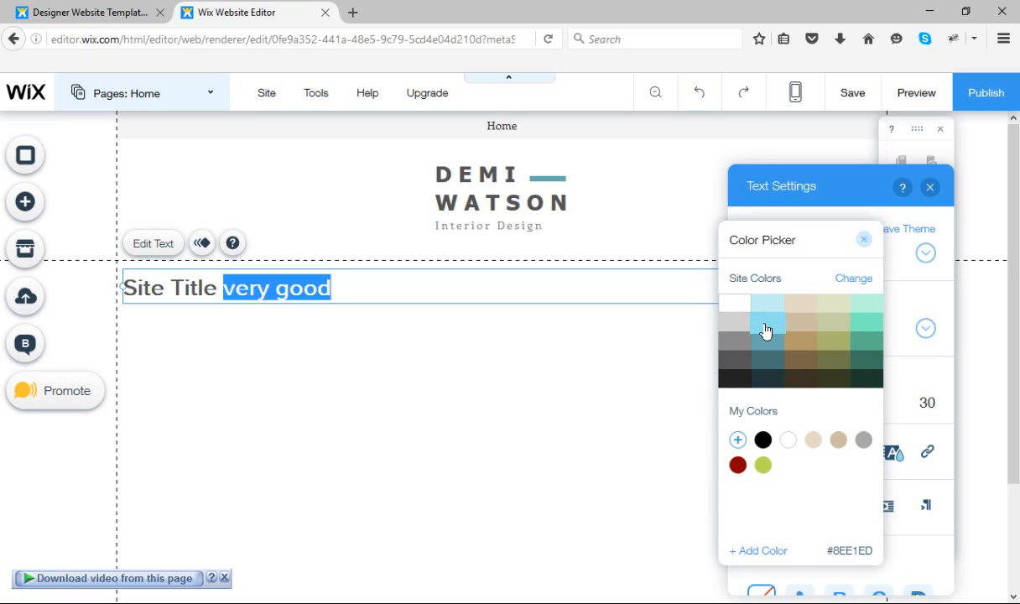
{"action": "left_click", "coordinate": [763, 336]}
{"action": "left_click", "coordinate": [562, 378]}
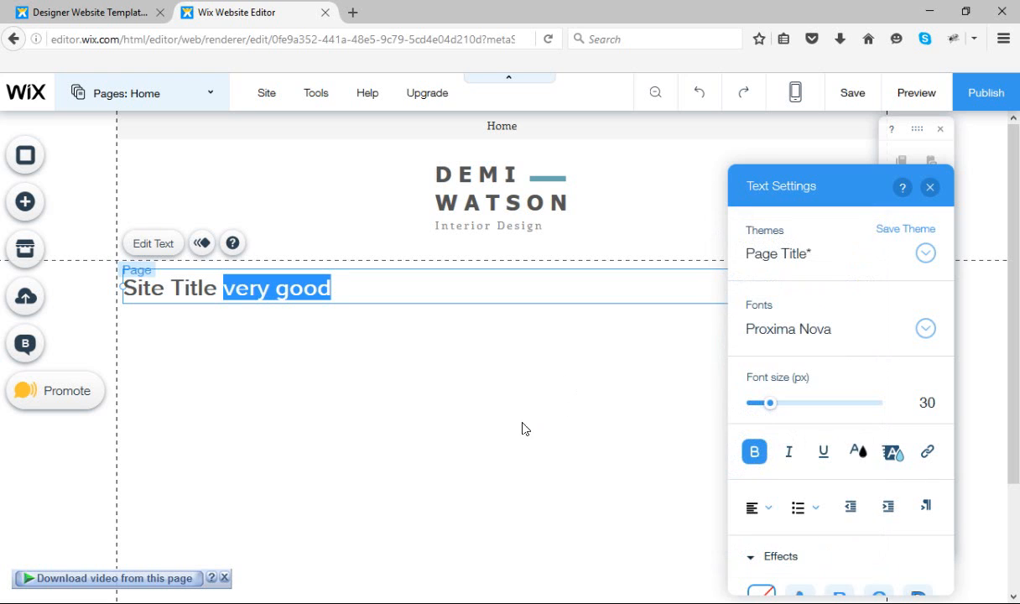
{"action": "left_click", "coordinate": [386, 439]}
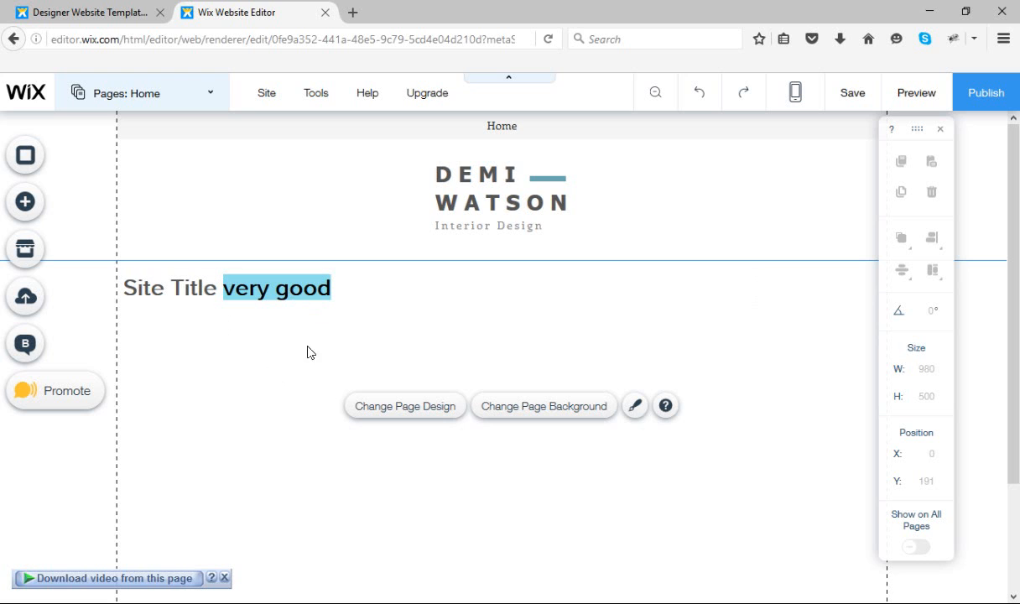
Reopen the highlighted title text for editing
{"action": "left_click", "coordinate": [285, 292]}
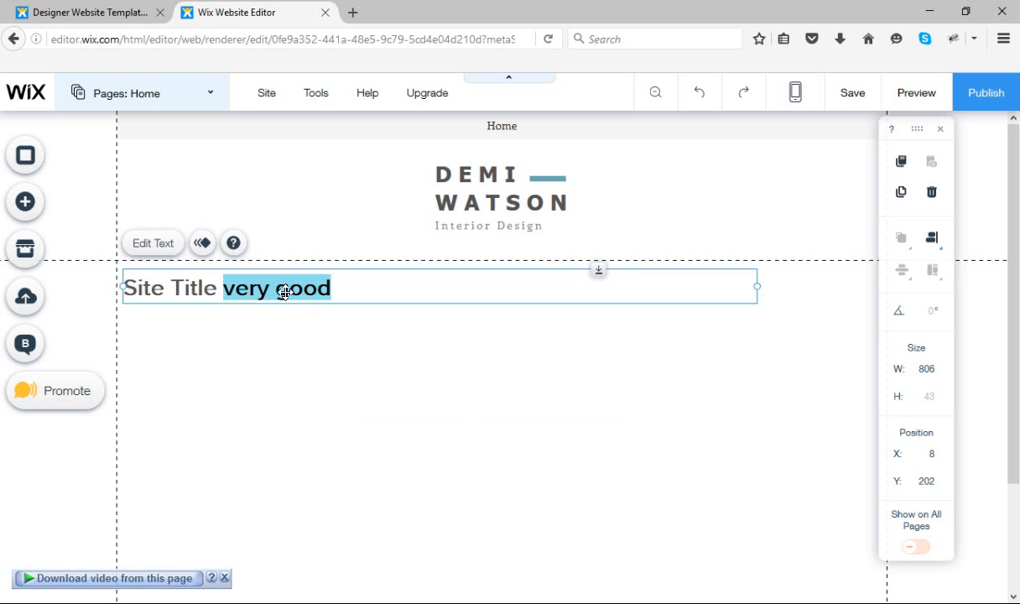
{"action": "left_click", "coordinate": [154, 244]}
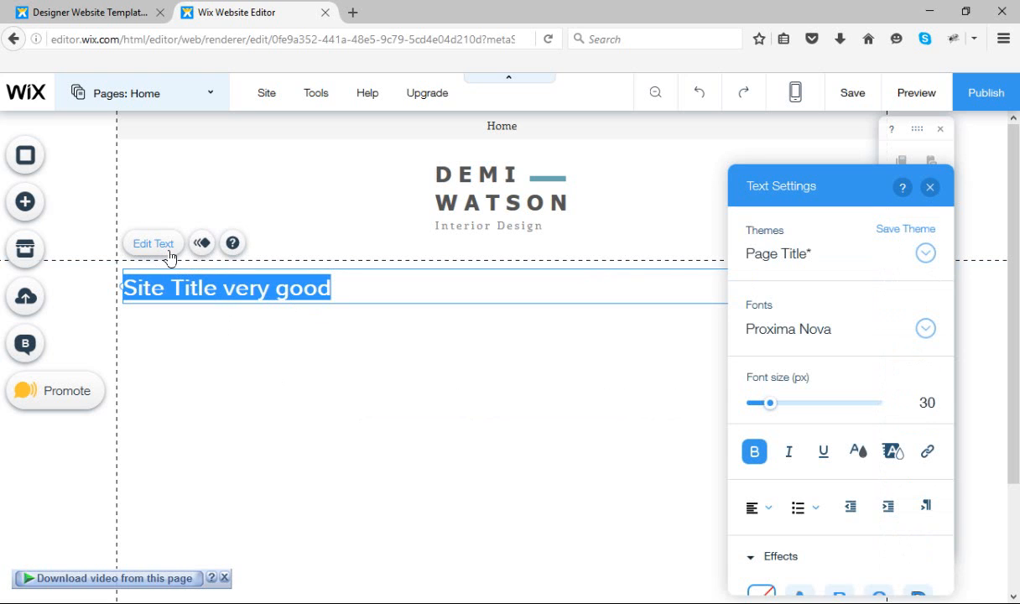